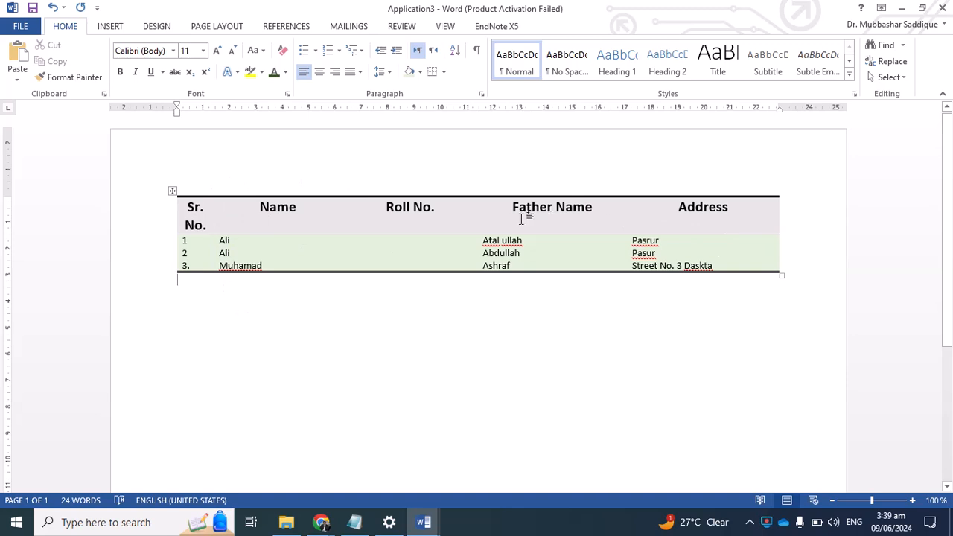
Step: Apply all borders, outside and inside, to every cell of the whole table
left_click(172, 192)
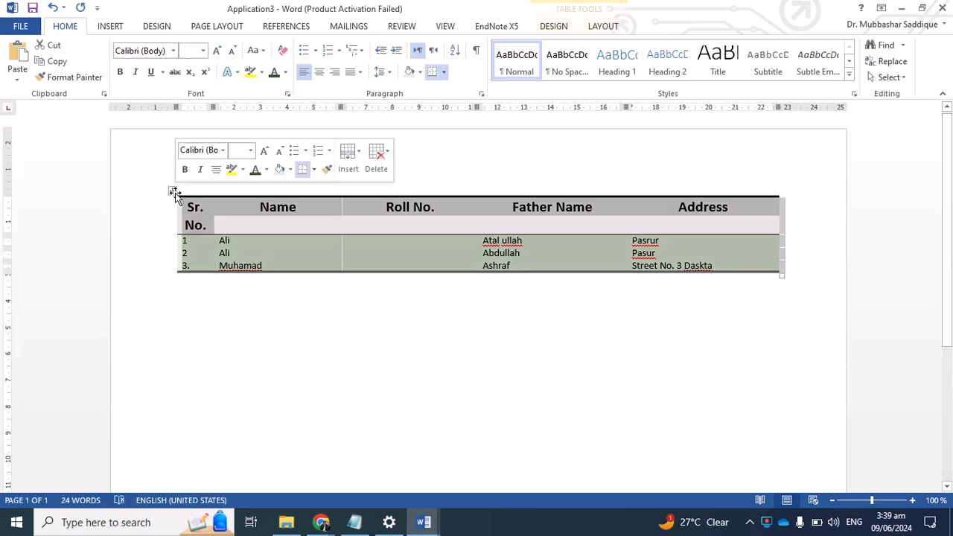
left_click(444, 72)
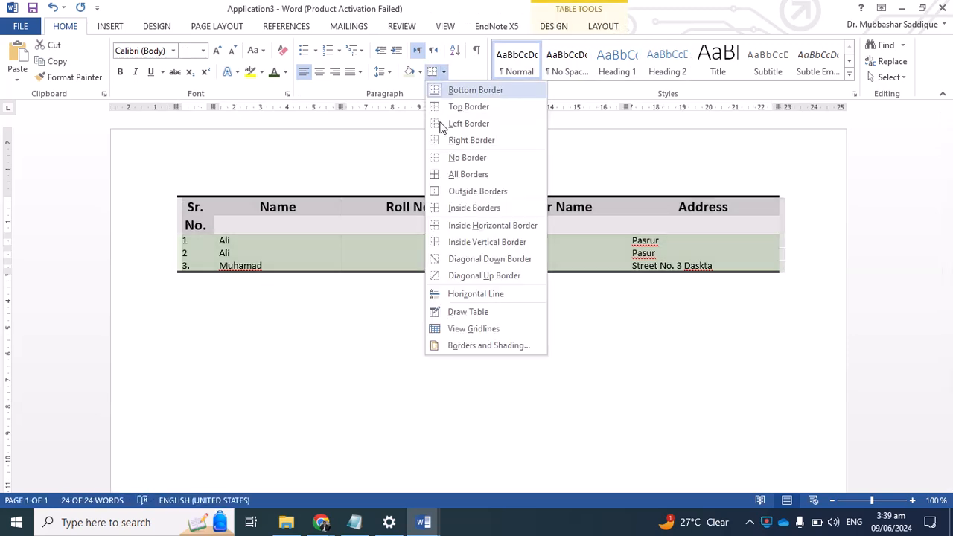
left_click(450, 174)
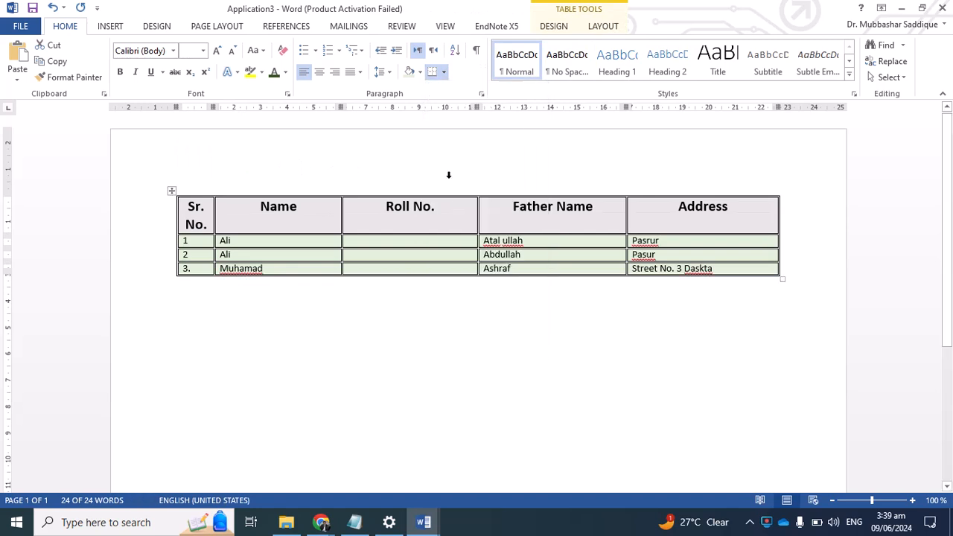
left_click(447, 313)
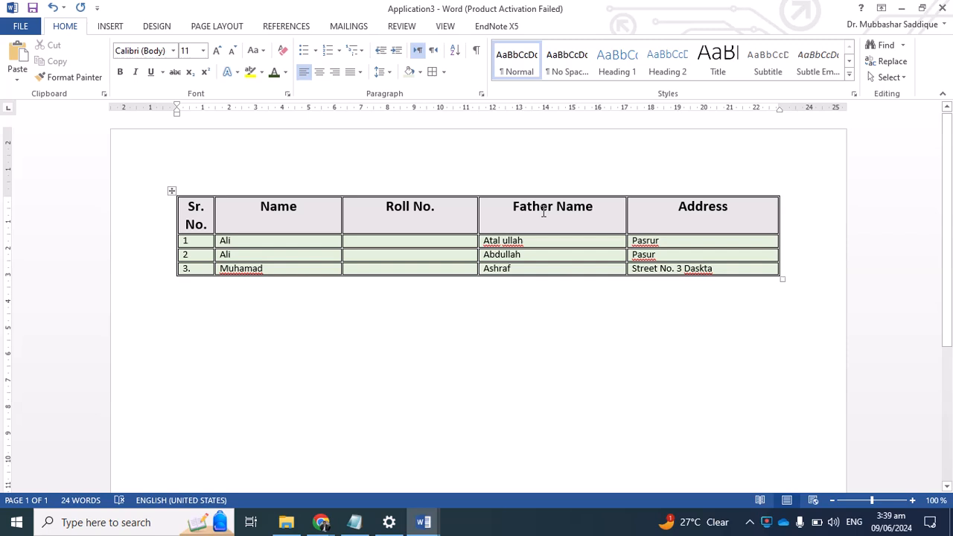
Step: Merge the Father Name and Address header cells and replace the merged cell's text with Address
left_click_drag(574, 223, 672, 212)
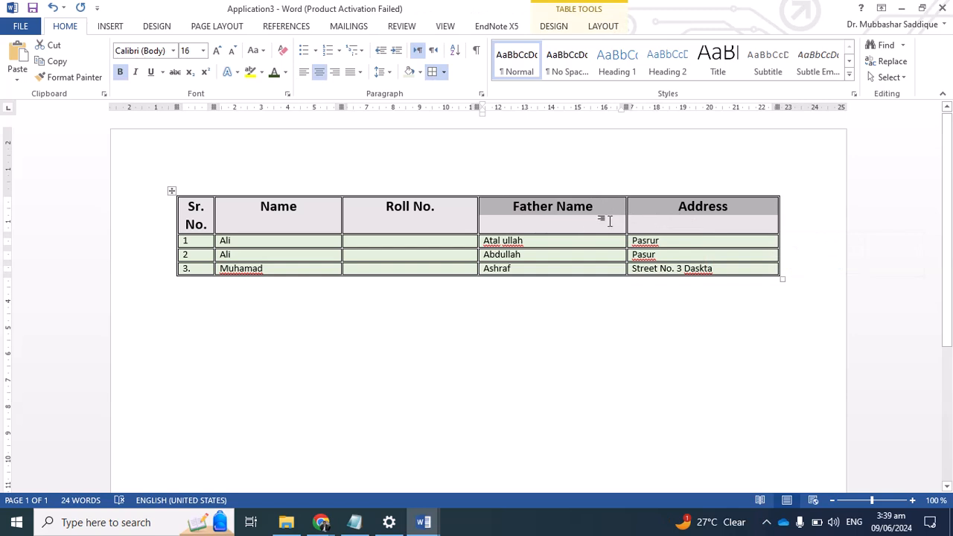
right_click(645, 206)
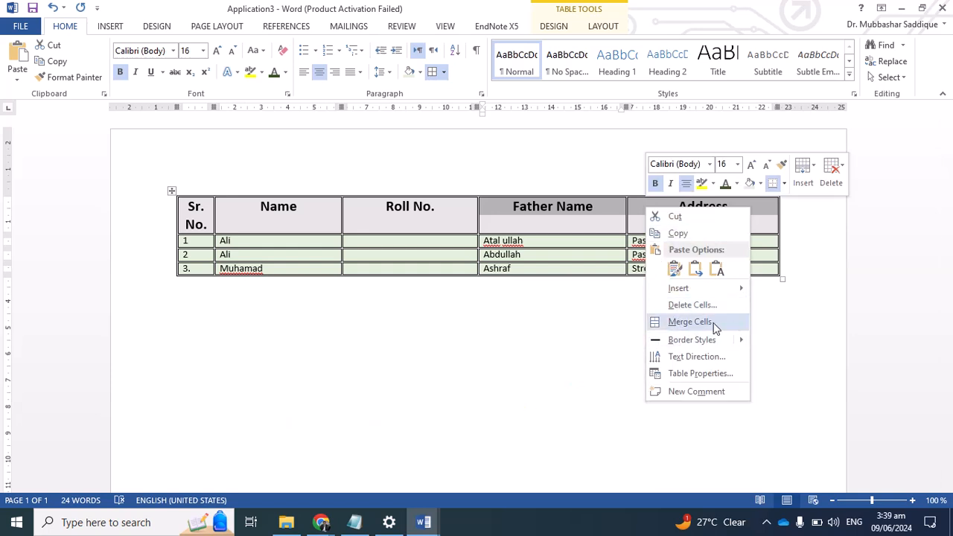
left_click(691, 324)
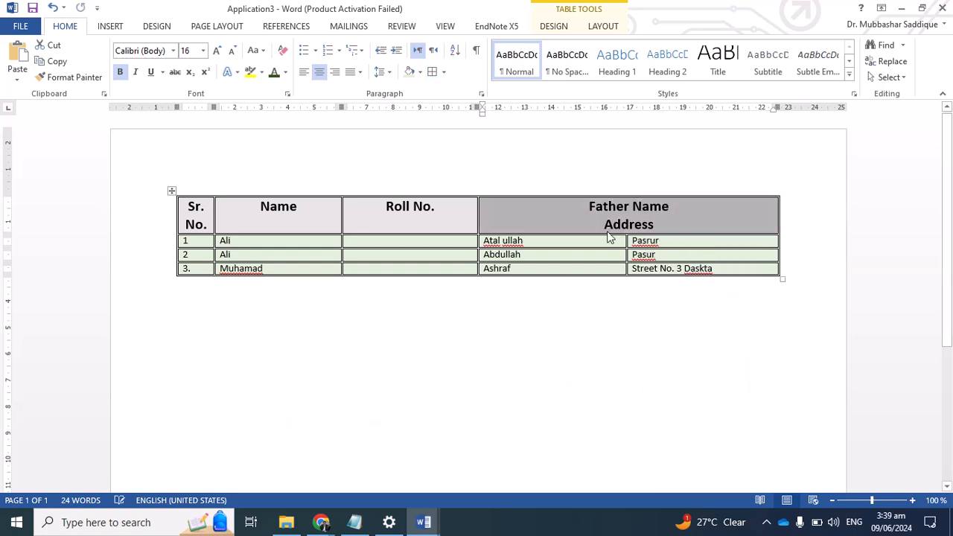
left_click(662, 222)
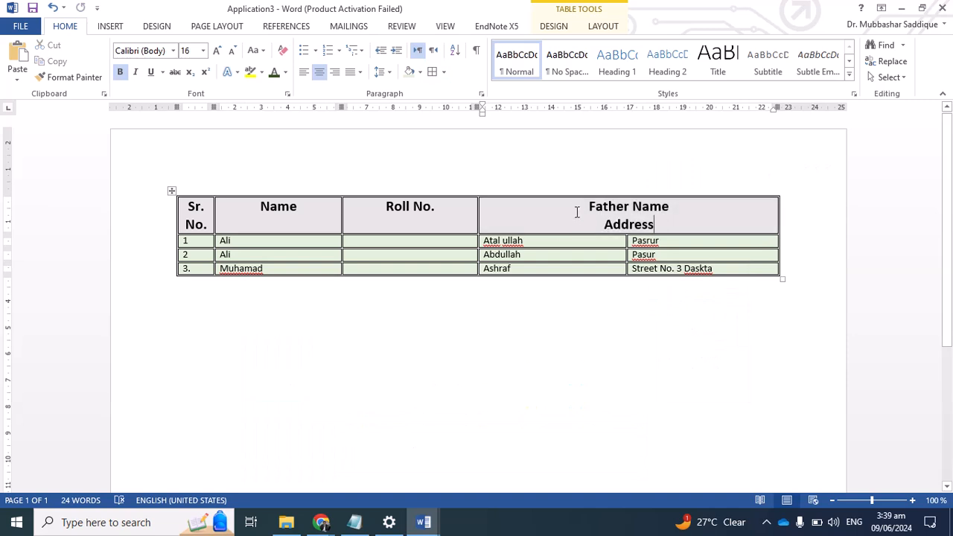
left_click_drag(578, 209, 711, 225)
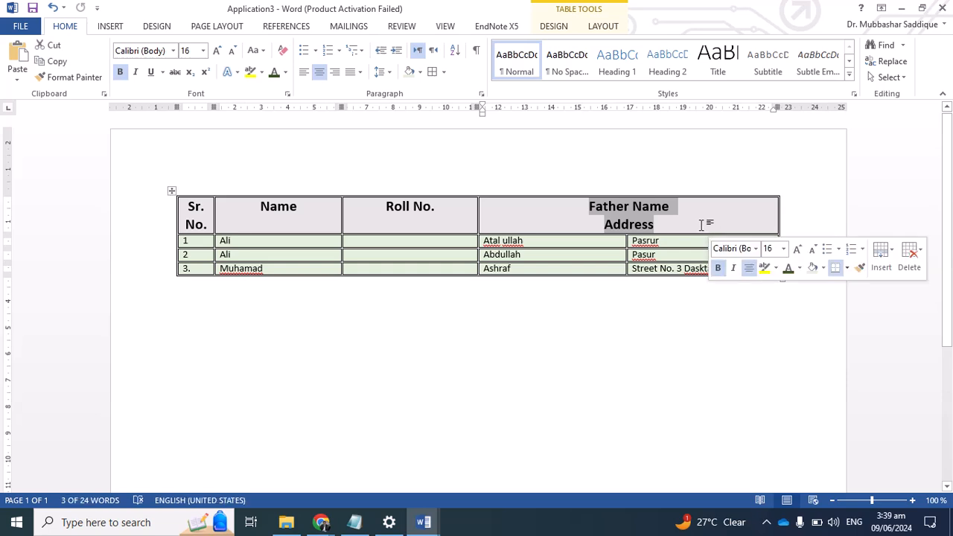
type("Address")
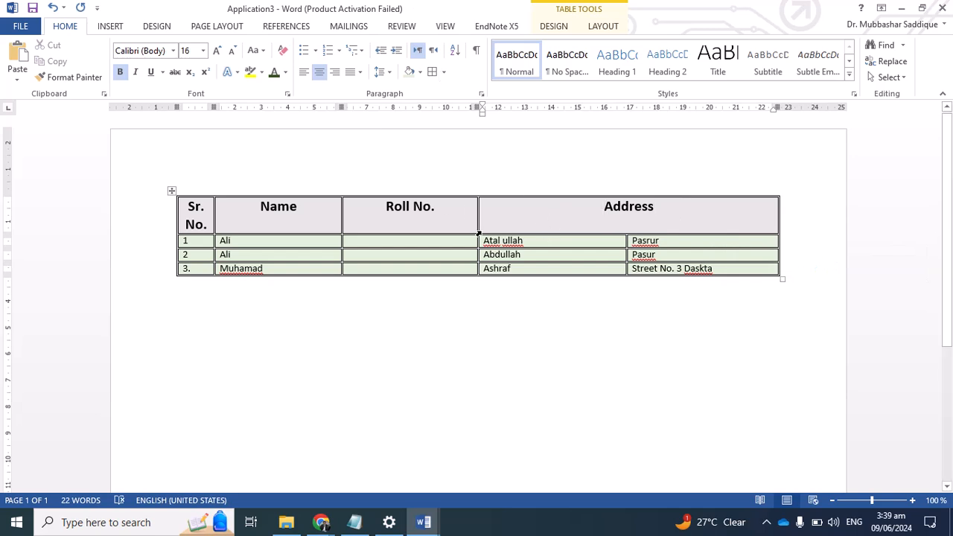
Step: Split the merged Address header cell into 1 column and 2 rows
right_click(536, 214)
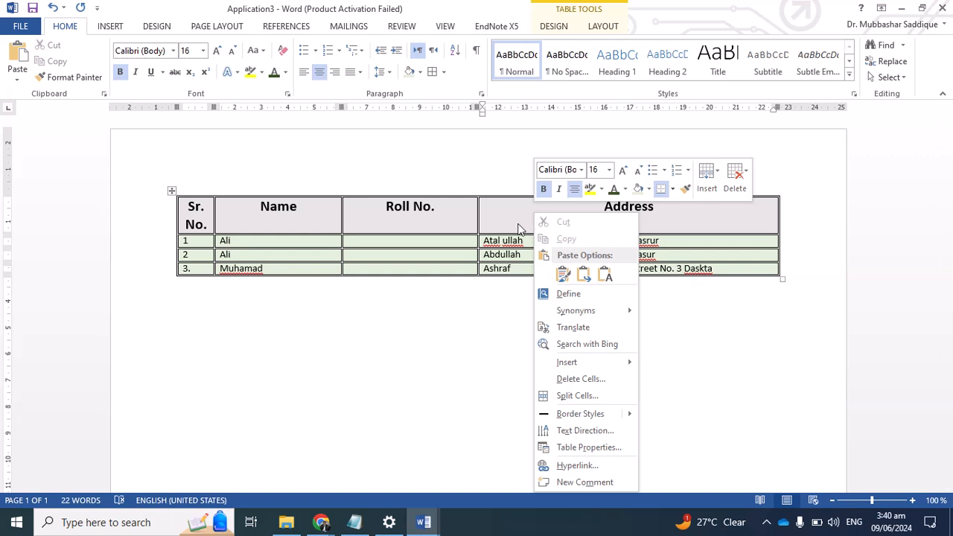
left_click(598, 394)
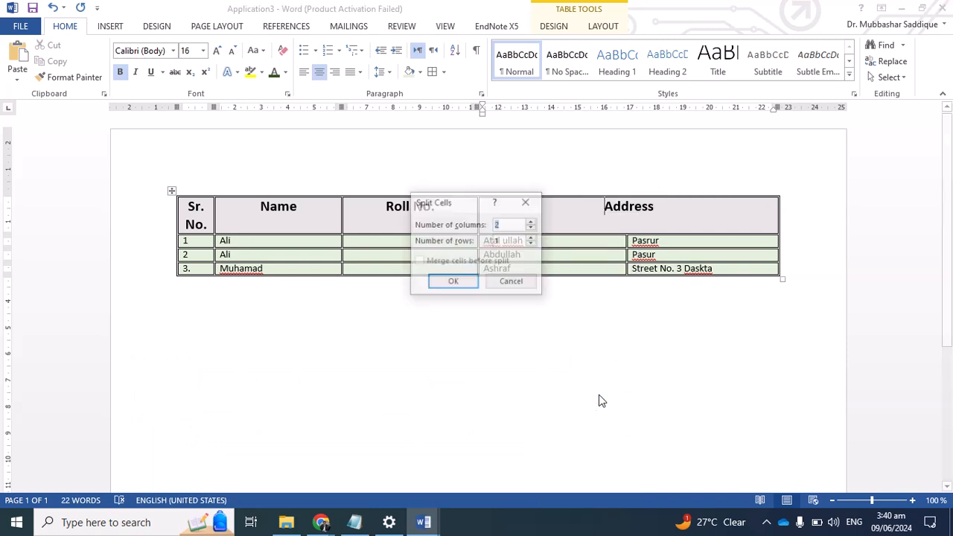
left_click(532, 222)
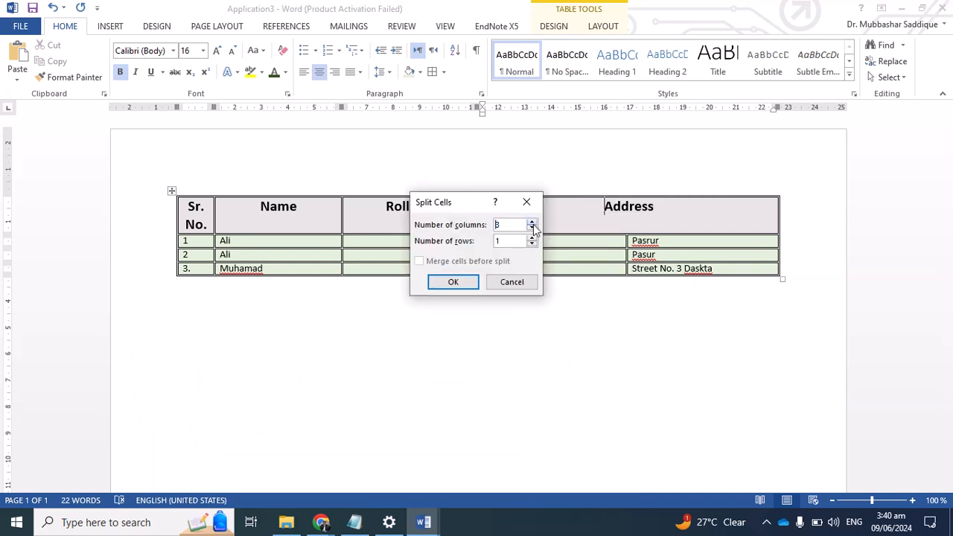
left_click(531, 228)
left_click(532, 229)
left_click(532, 237)
left_click(452, 282)
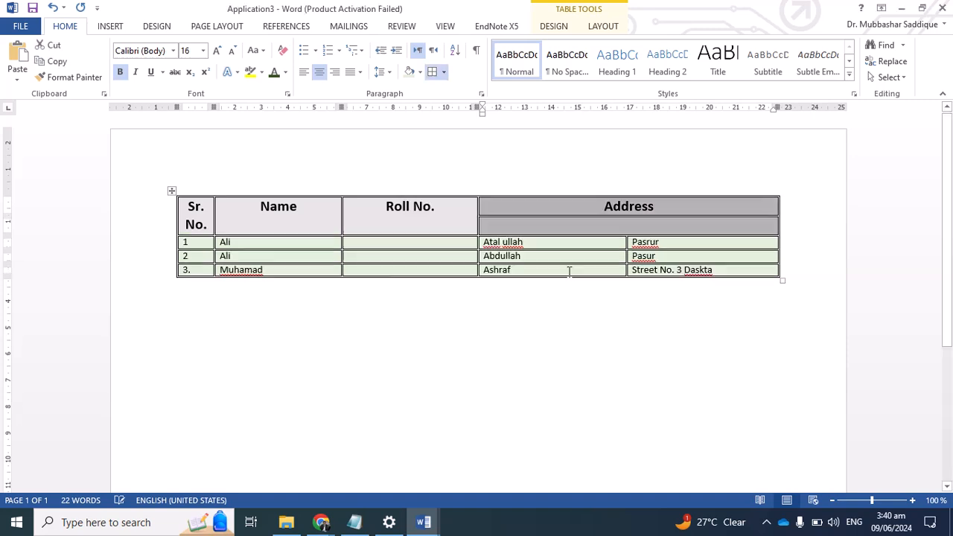
Step: Split the empty cell beneath the Address header into 2 columns and 1 row
left_click(594, 228)
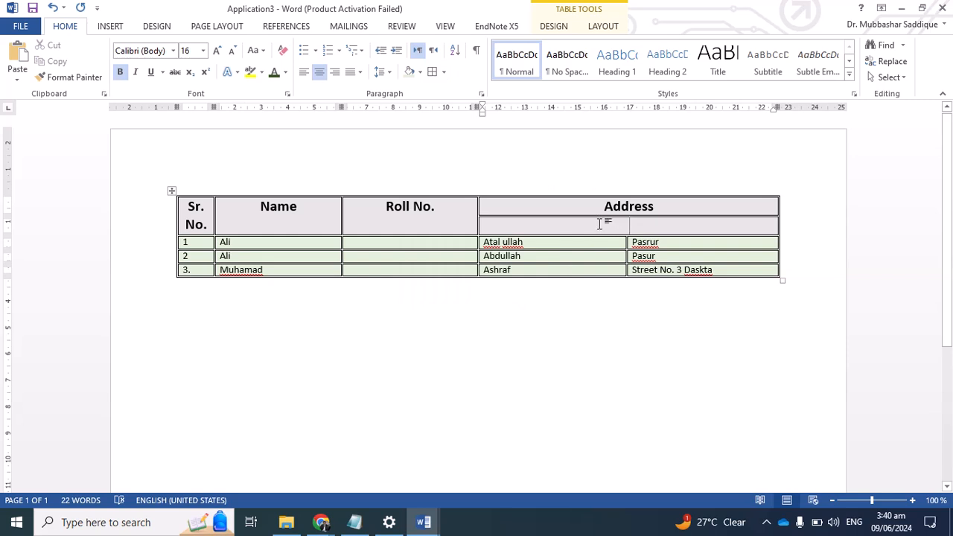
right_click(599, 224)
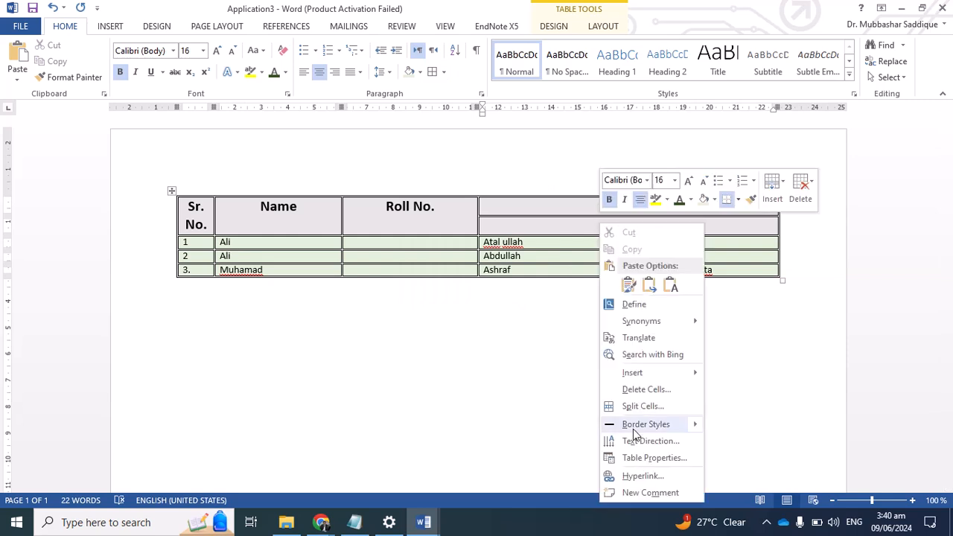
left_click(642, 406)
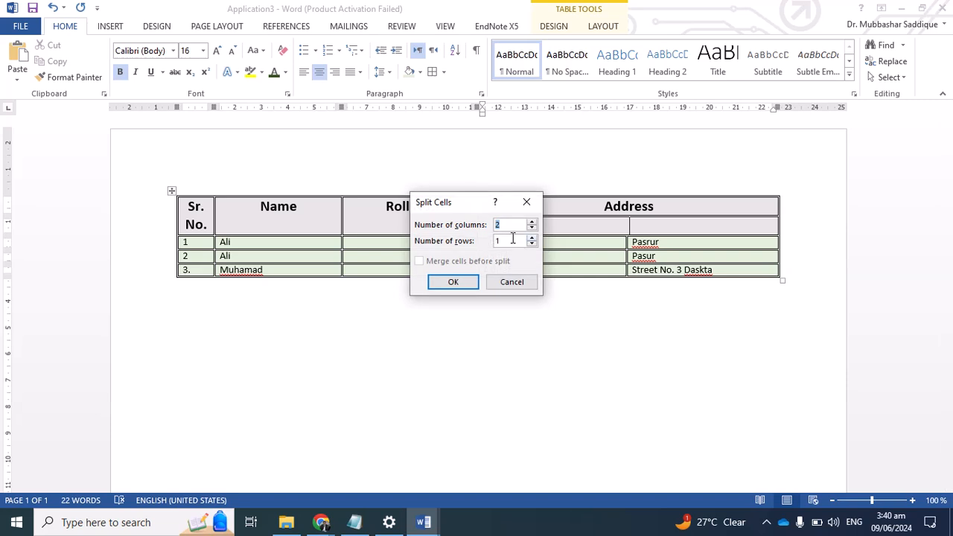
left_click(453, 284)
Step: Align the divider between the two new cells with the column border below and label them Street No. and House No
left_click(606, 229)
left_click_drag(628, 224, 626, 226)
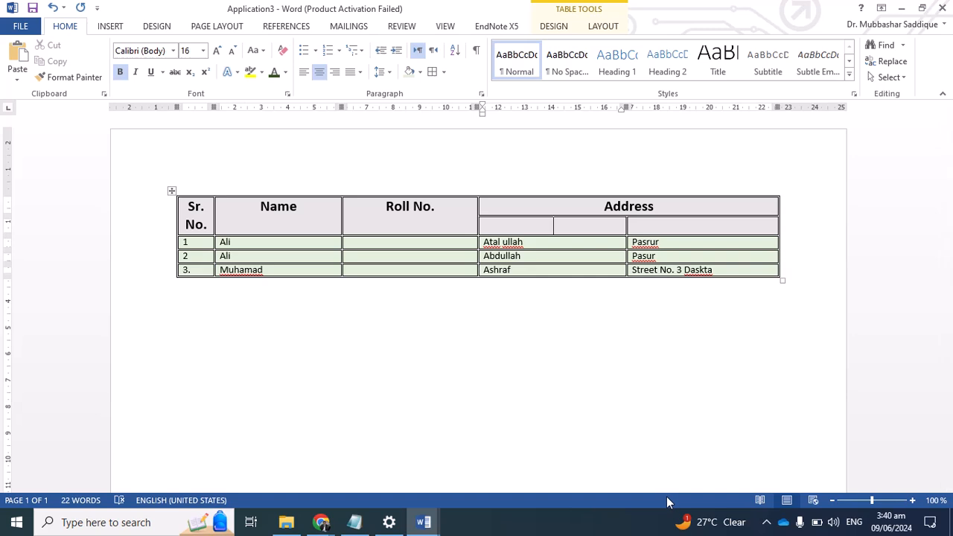
type("Street No.")
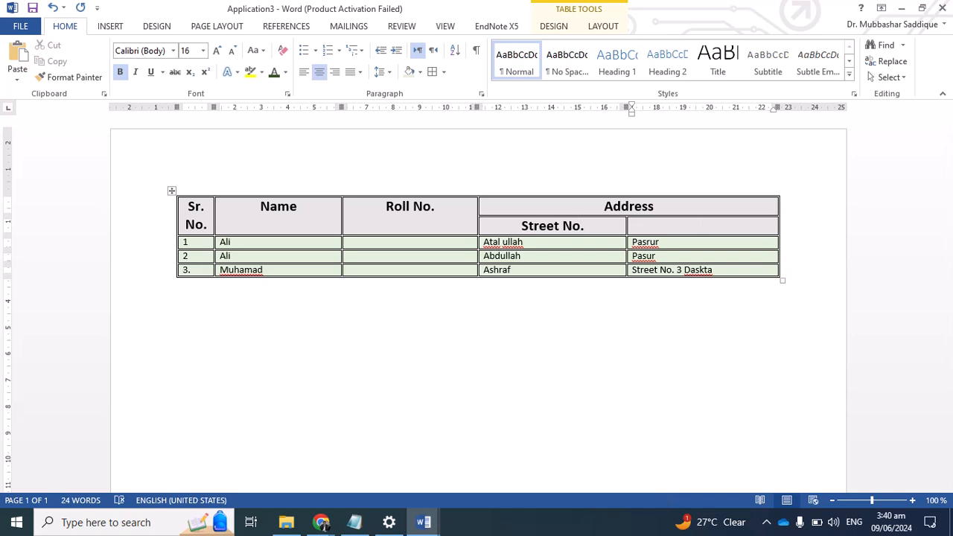
type("House No.")
Step: Clear the old data under Street No. and House No., and enter 23 and 34 in the first data row
left_click_drag(562, 241, 685, 279)
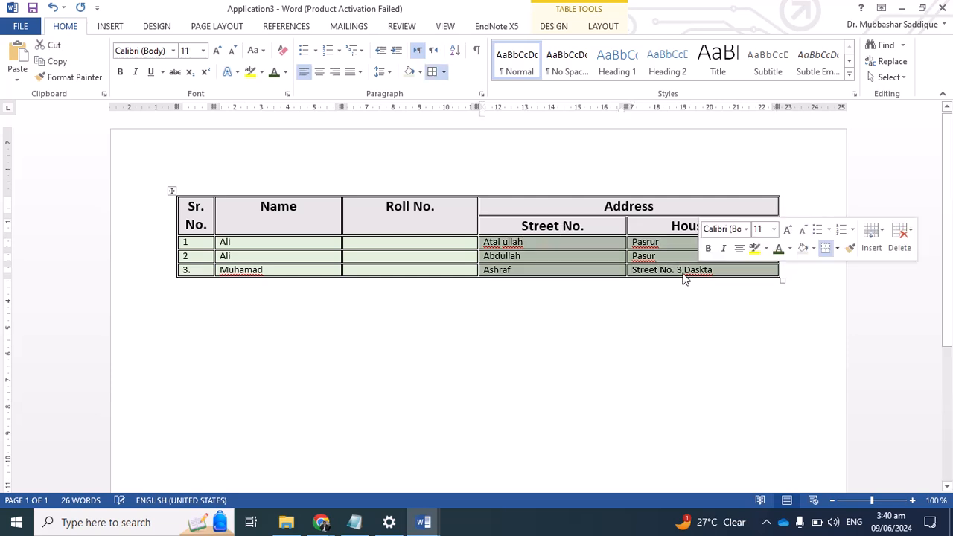
key("Delete")
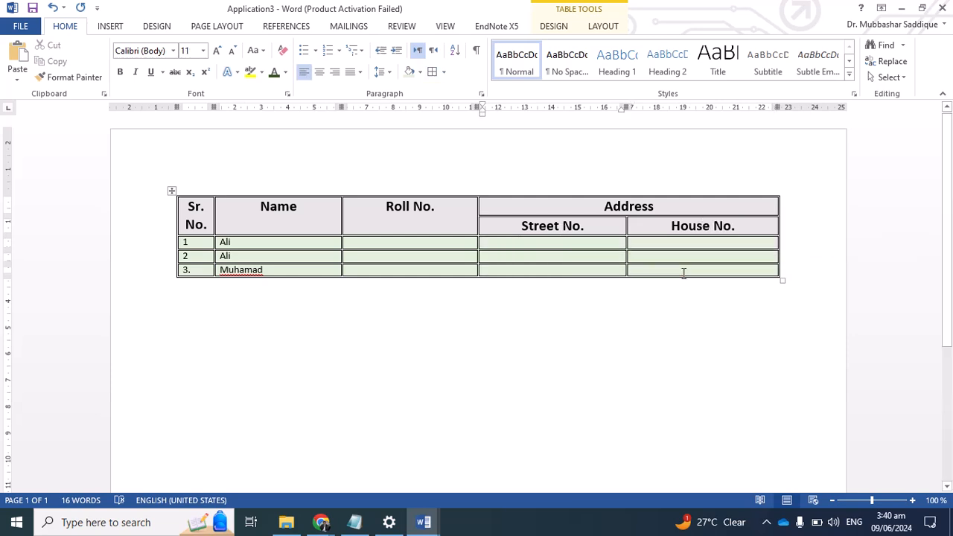
type("23")
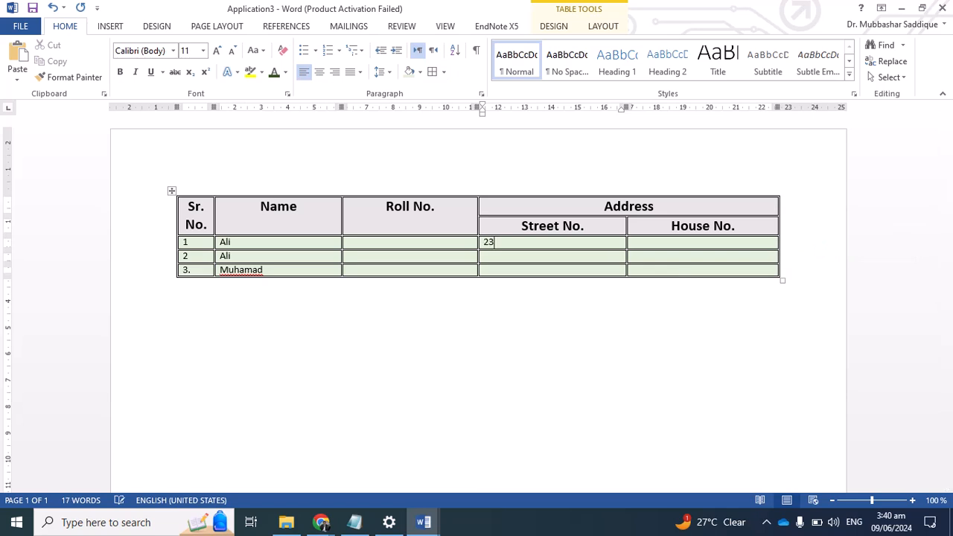
key("Tab")
type("34")
key("Down")
key("Left")
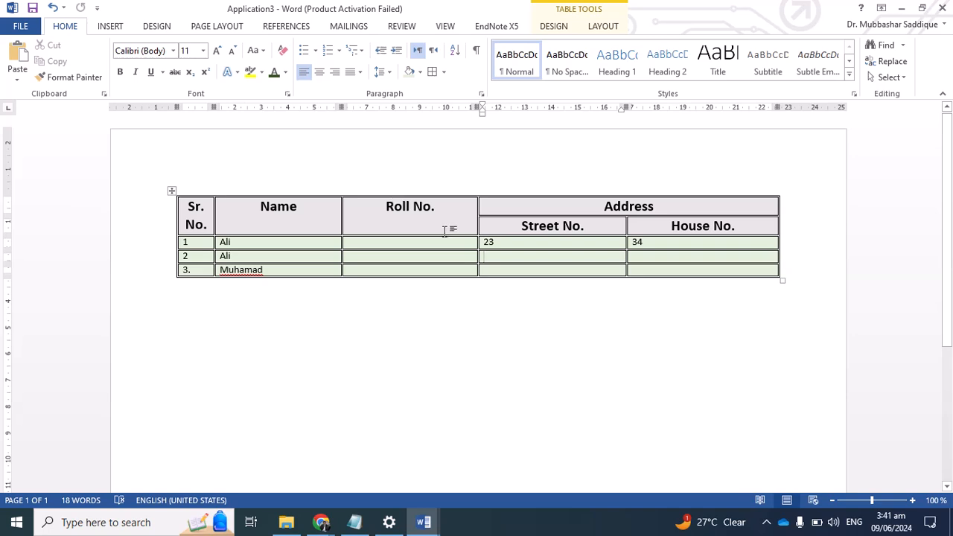
Step: Merge the first data row's Name and Roll No. cells into one cell
left_click(403, 244)
left_click(252, 232)
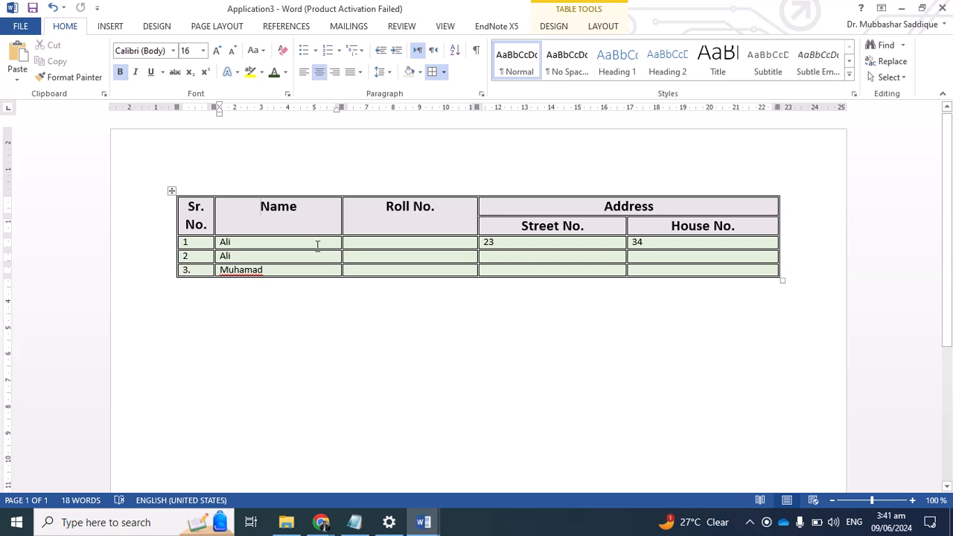
left_click_drag(317, 245, 380, 245)
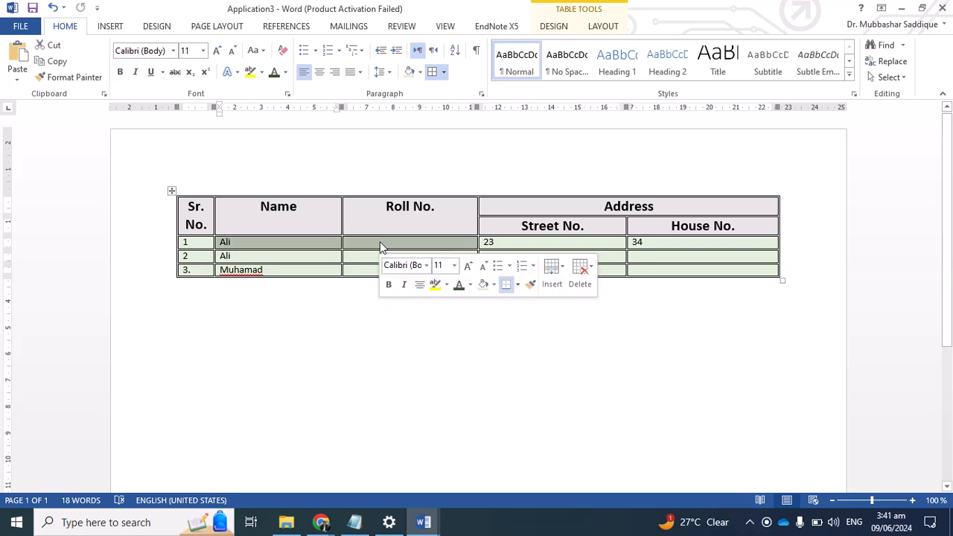
right_click(380, 246)
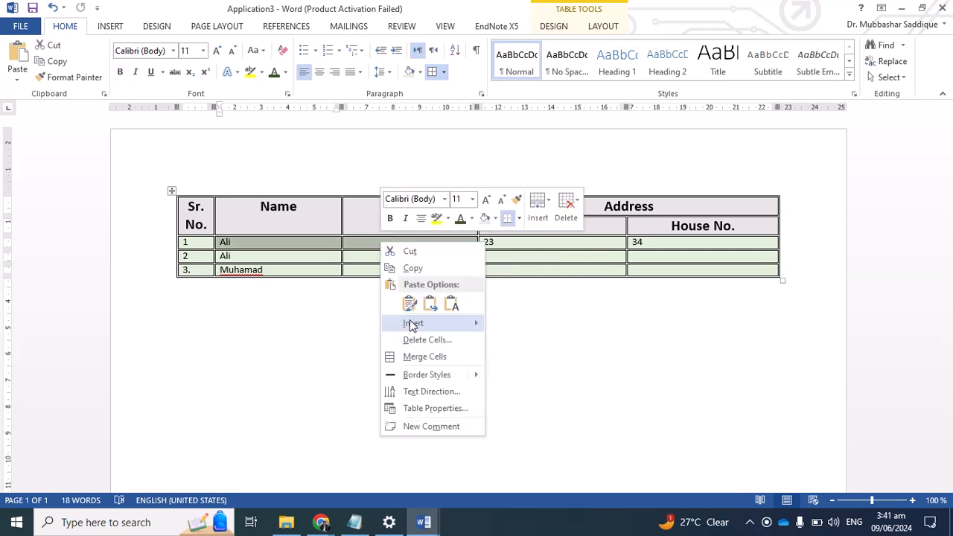
left_click(416, 358)
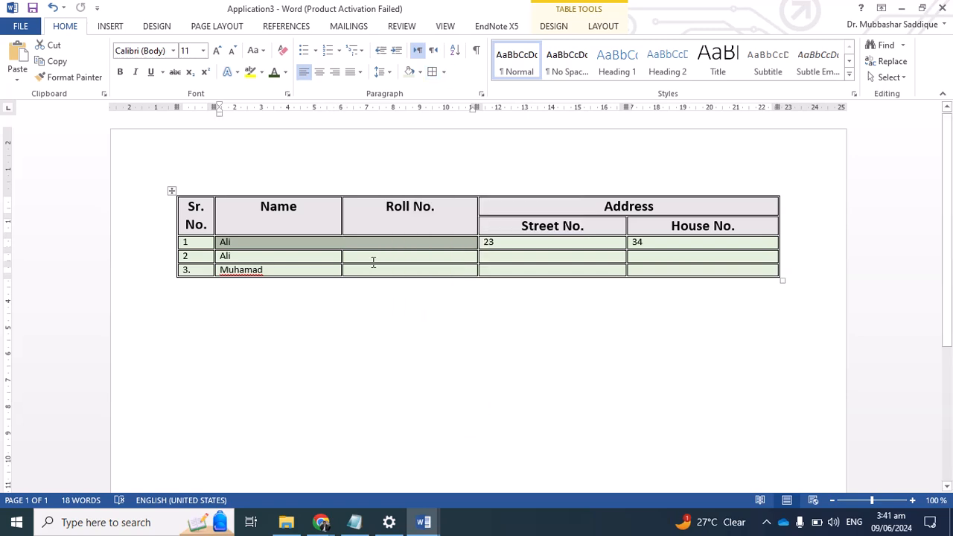
left_click(335, 244)
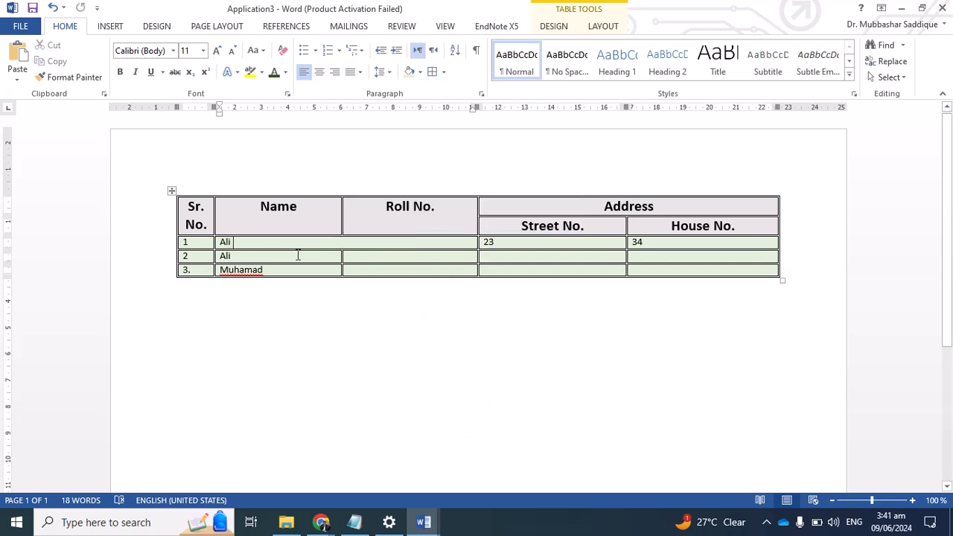
Step: Undo the cell merge in the first data row and redo it
left_click(298, 255)
left_click(303, 244)
key("ctrl+z")
key("ctrl+y")
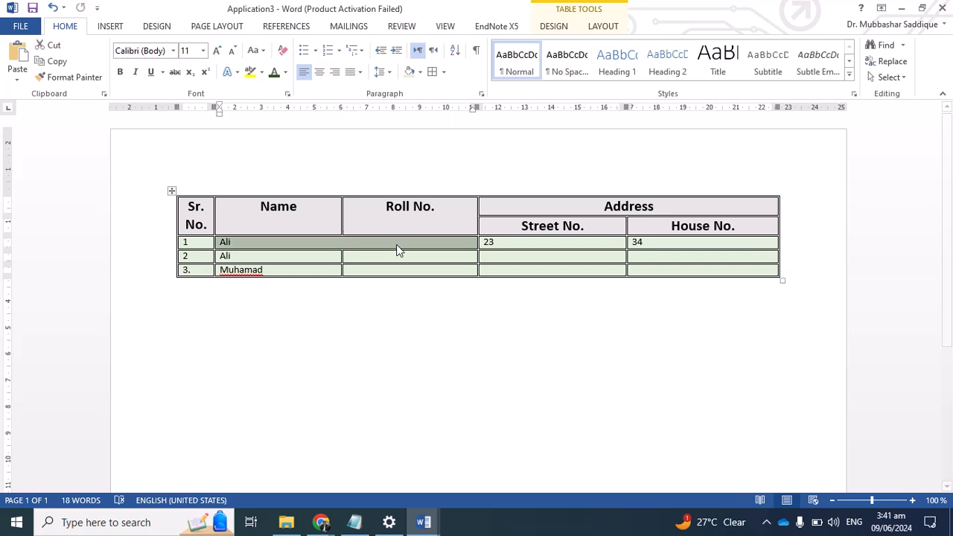
left_click(397, 244)
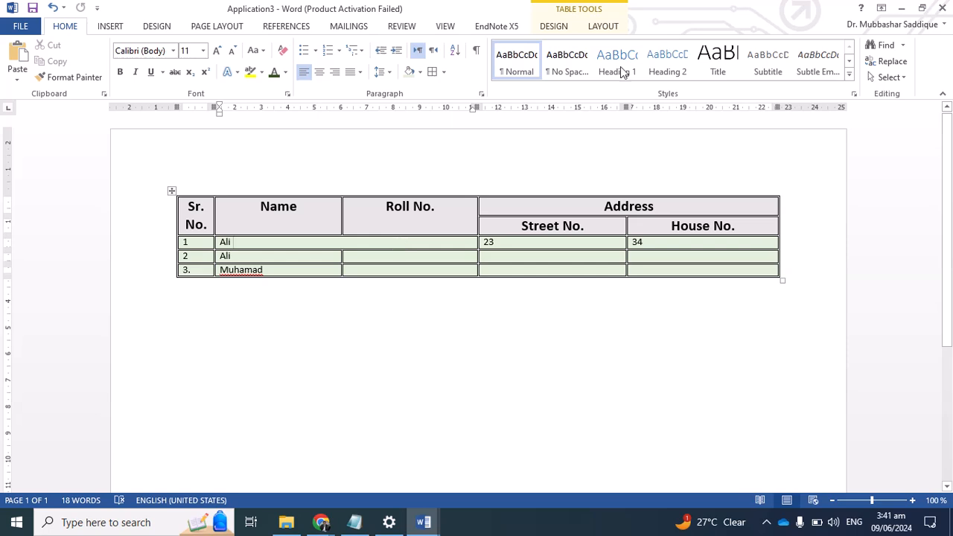
Step: Apply the dark orange grid table style with a solid orange header row and first column to the whole table
left_click(553, 27)
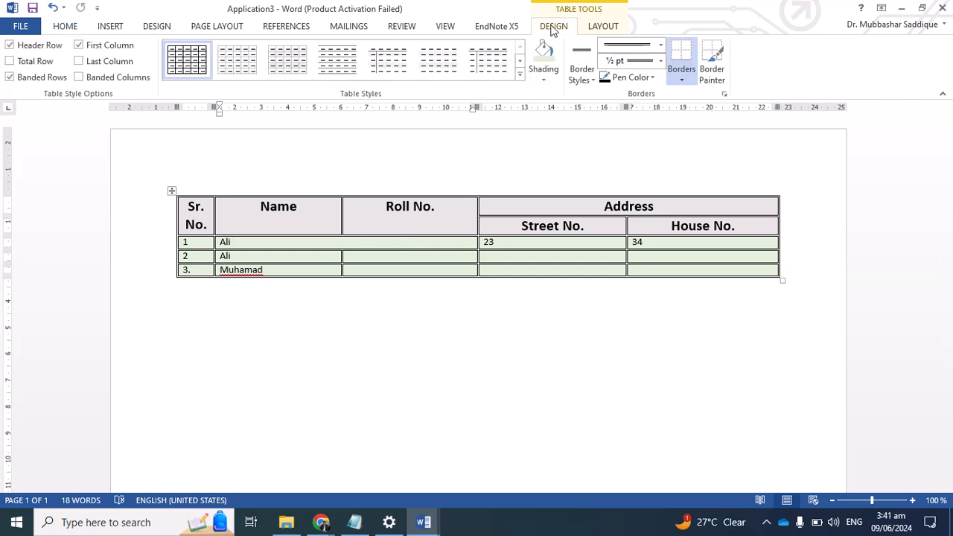
left_click(172, 190)
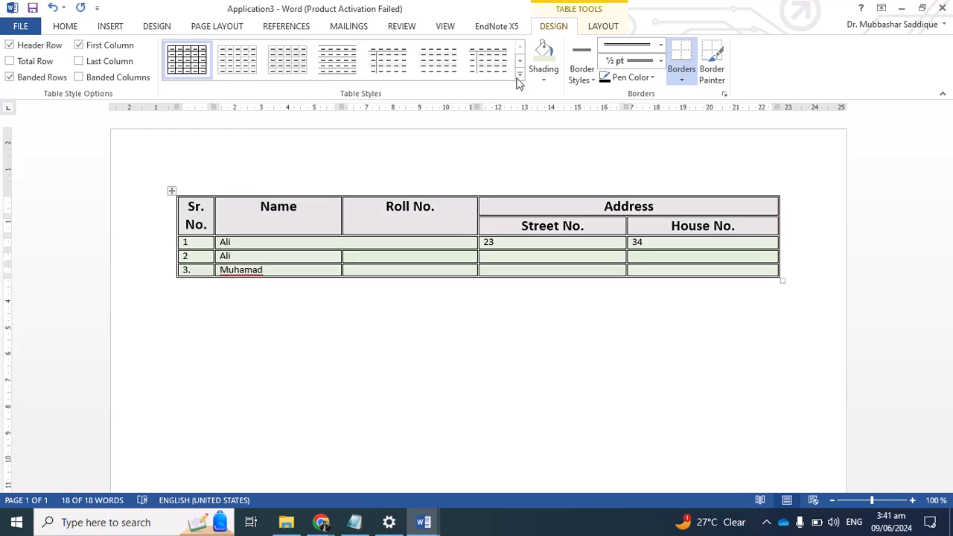
left_click(519, 75)
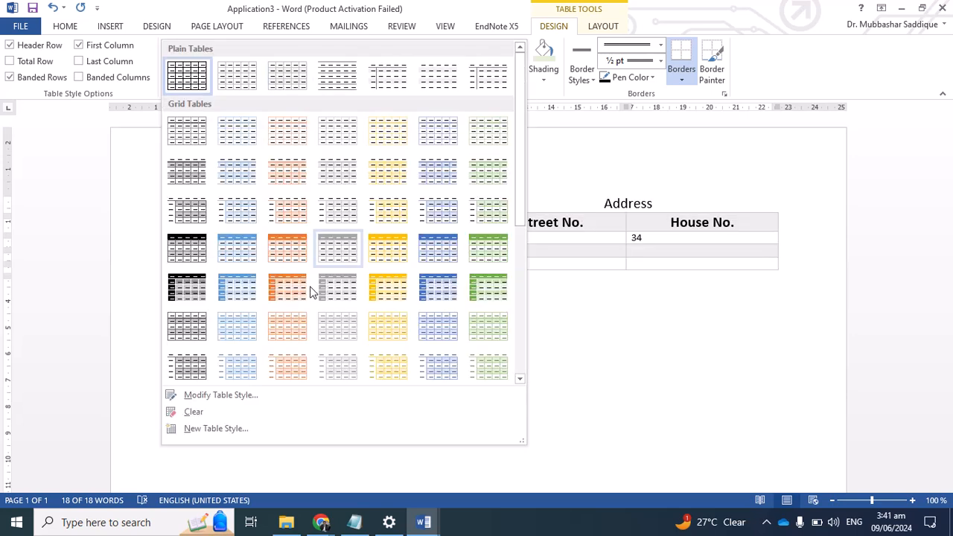
left_click(310, 290)
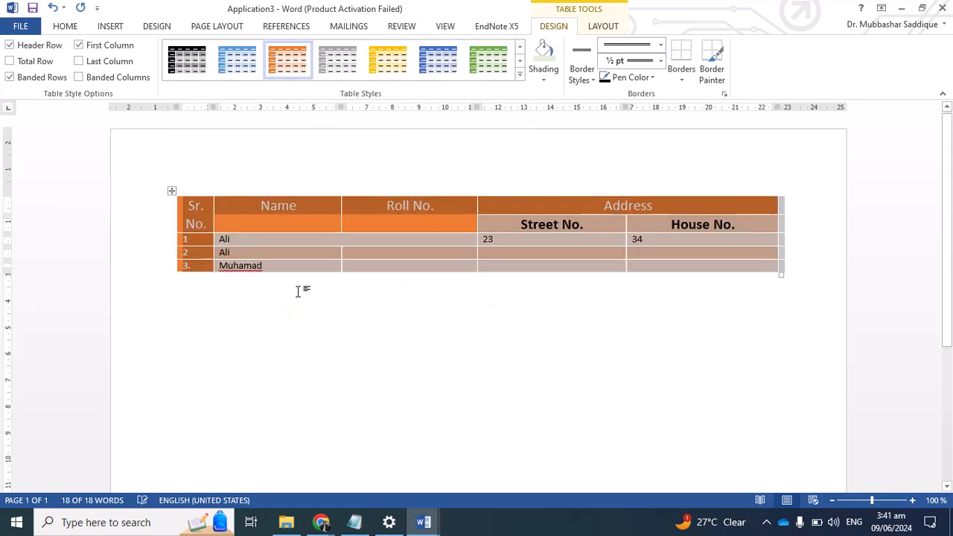
left_click(298, 291)
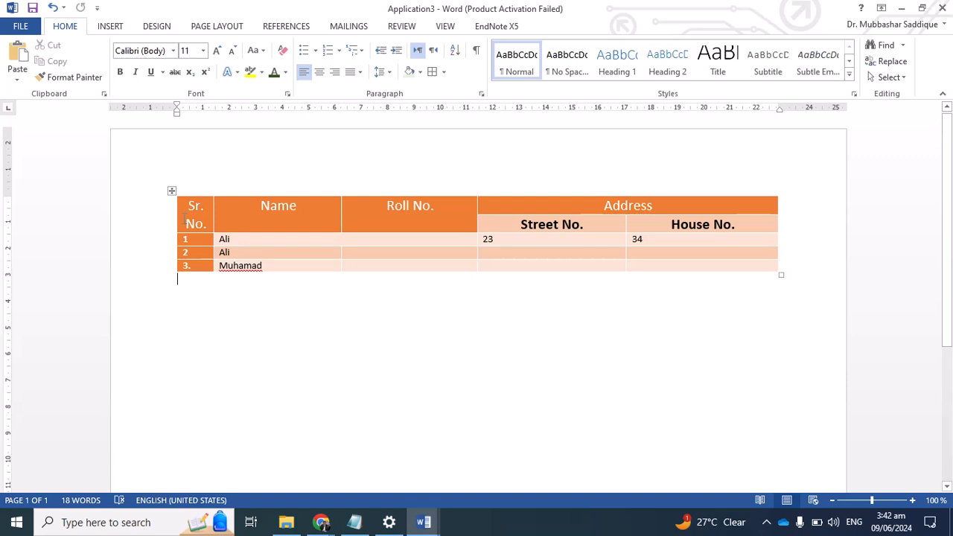
Step: Apply the gray banded list table style with gray text and no vertical lines to the whole table
left_click(171, 191)
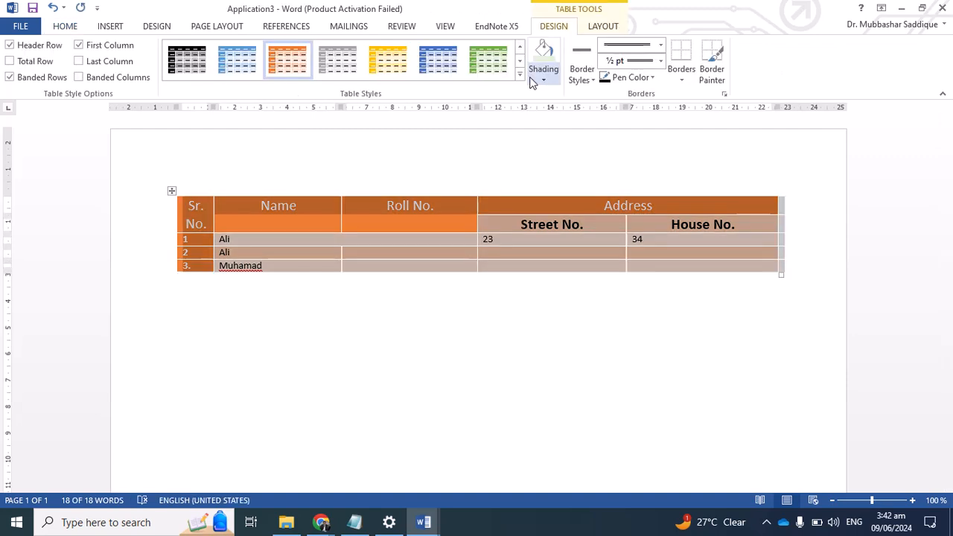
left_click(519, 74)
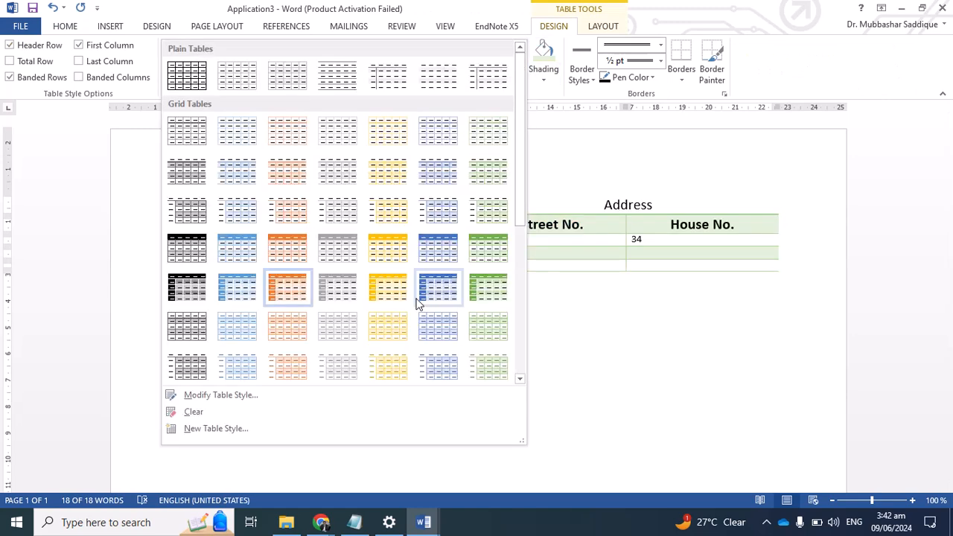
scroll(400, 366, "down", 5)
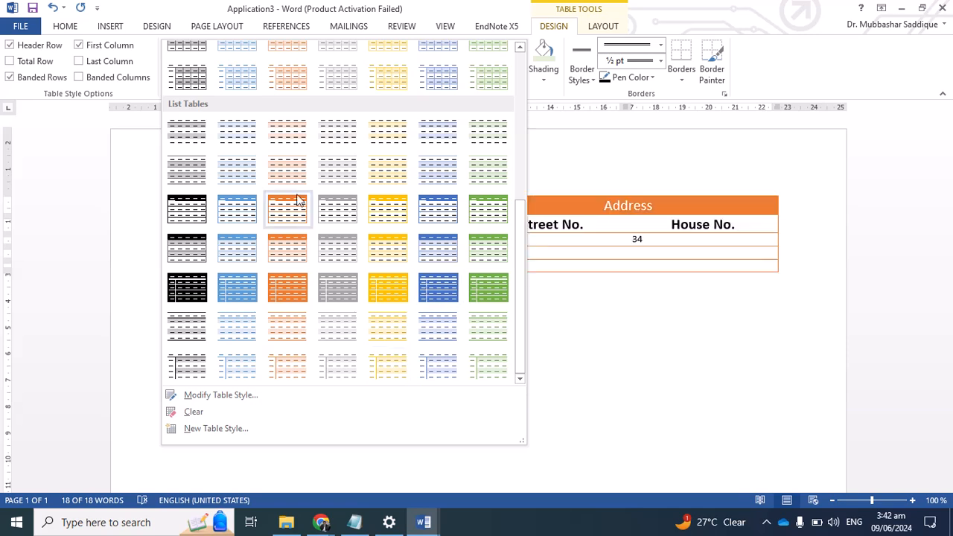
left_click(344, 261)
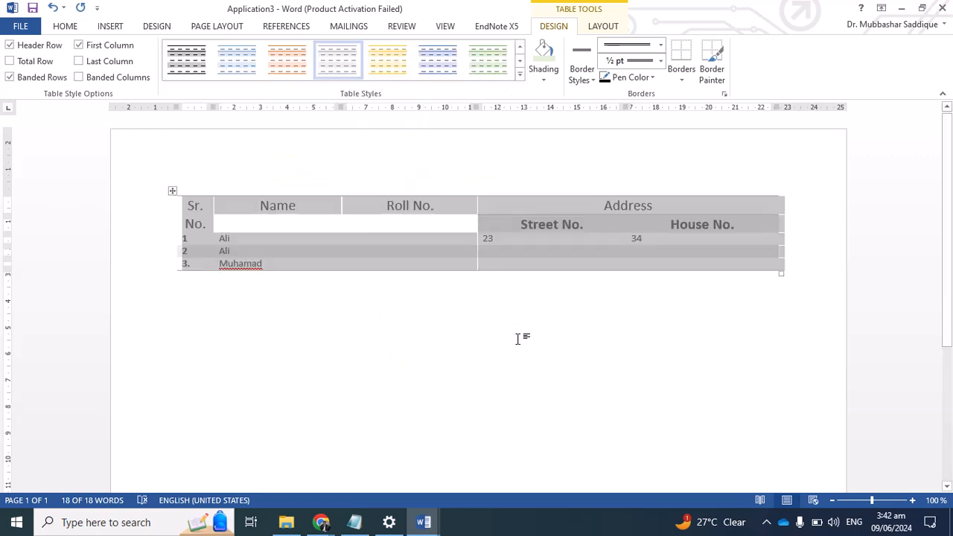
left_click(517, 339)
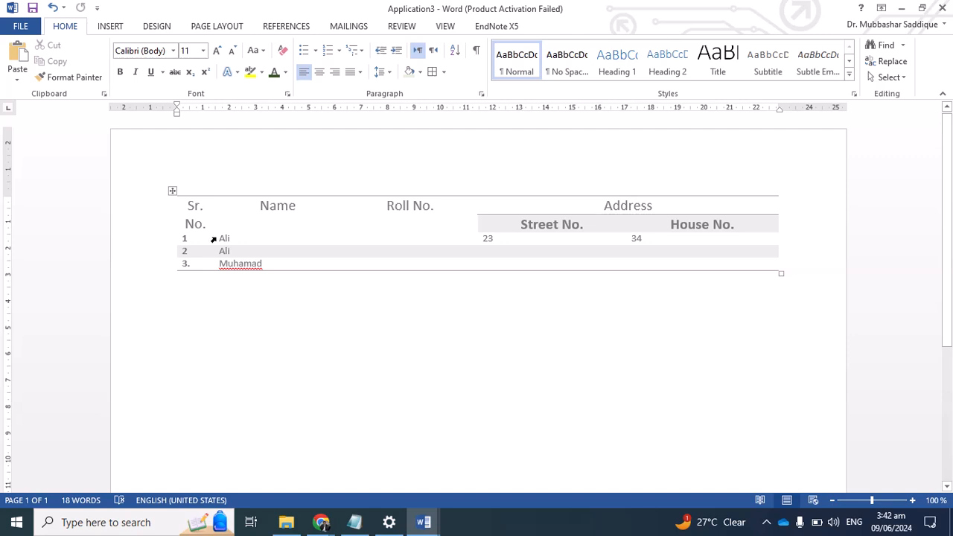
left_click(214, 239)
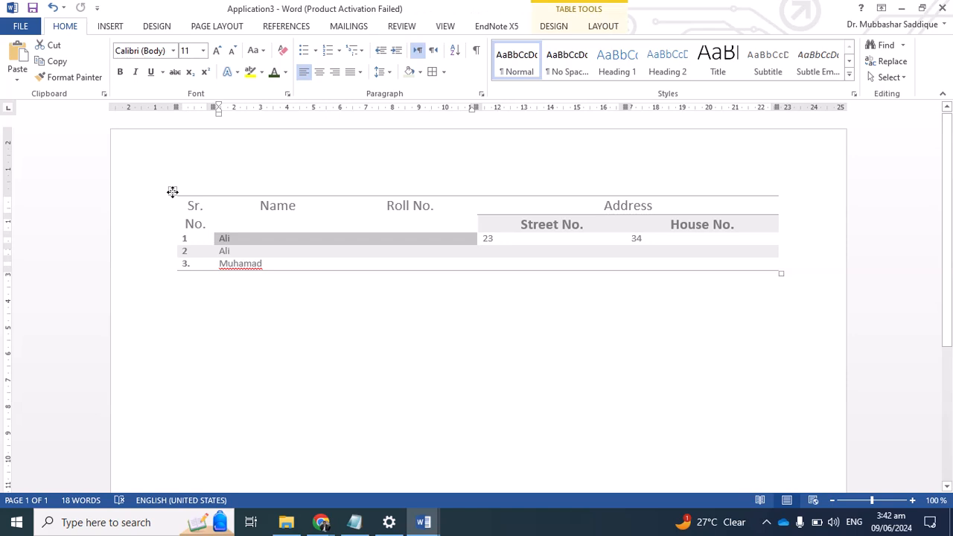
left_click(172, 191)
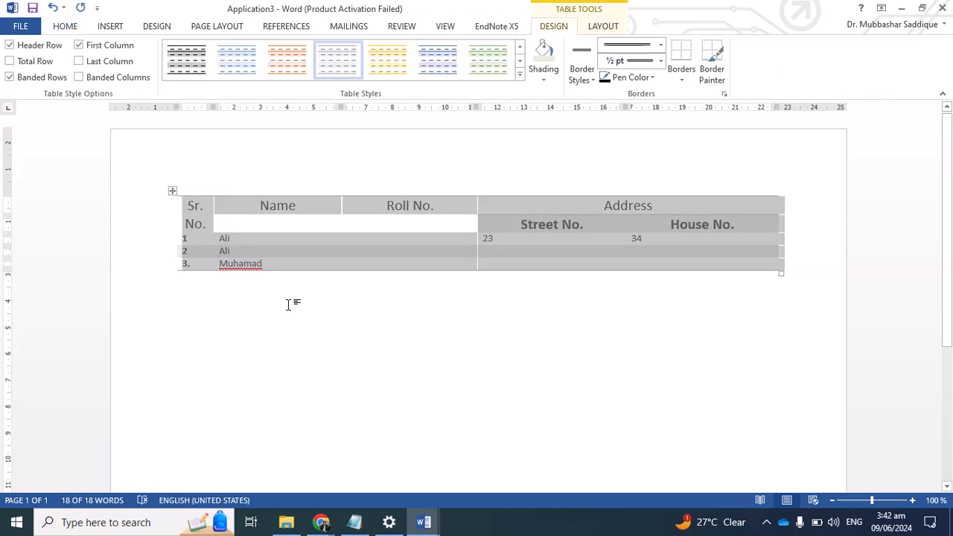
left_click(227, 319)
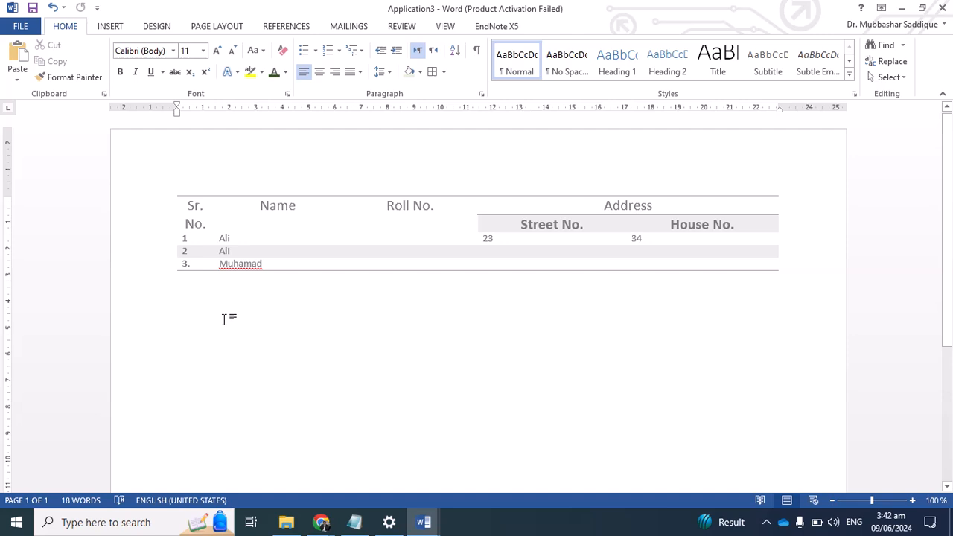
left_click(223, 286)
left_click(227, 215)
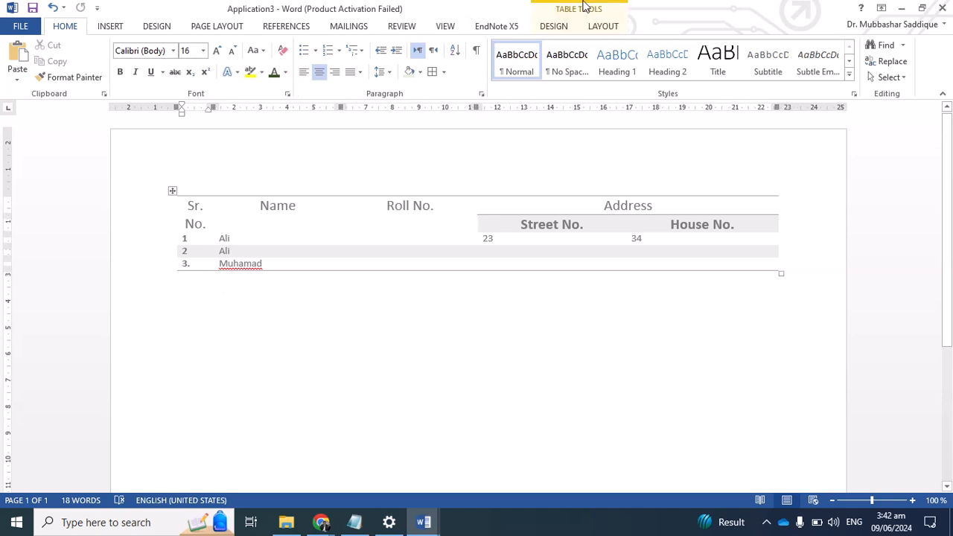
left_click(601, 26)
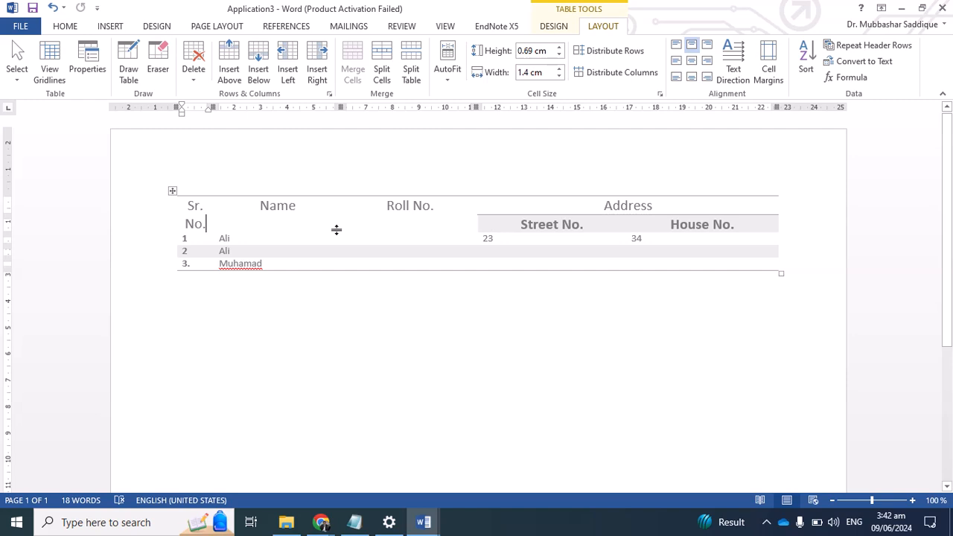
Step: Add double-line borders around and between all cells of the whole table
left_click(172, 192)
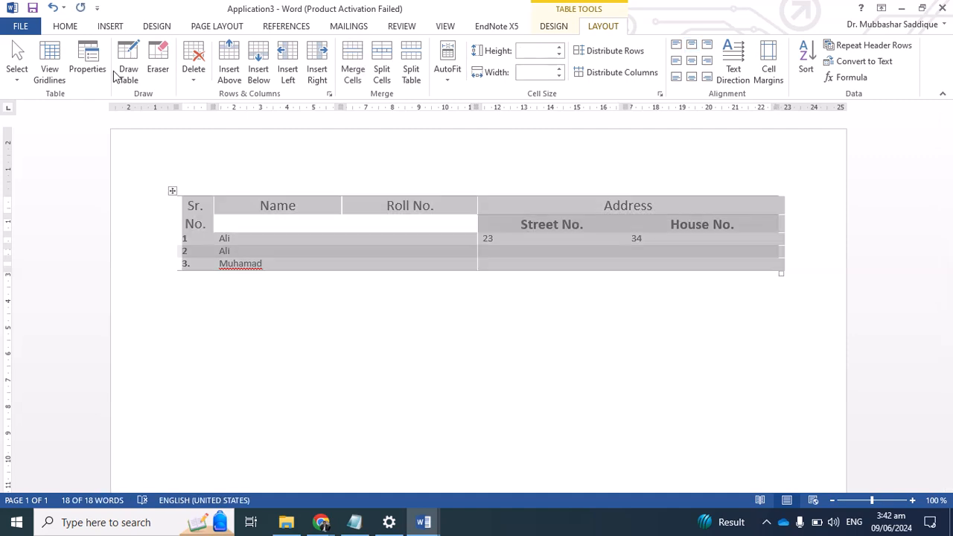
left_click(554, 27)
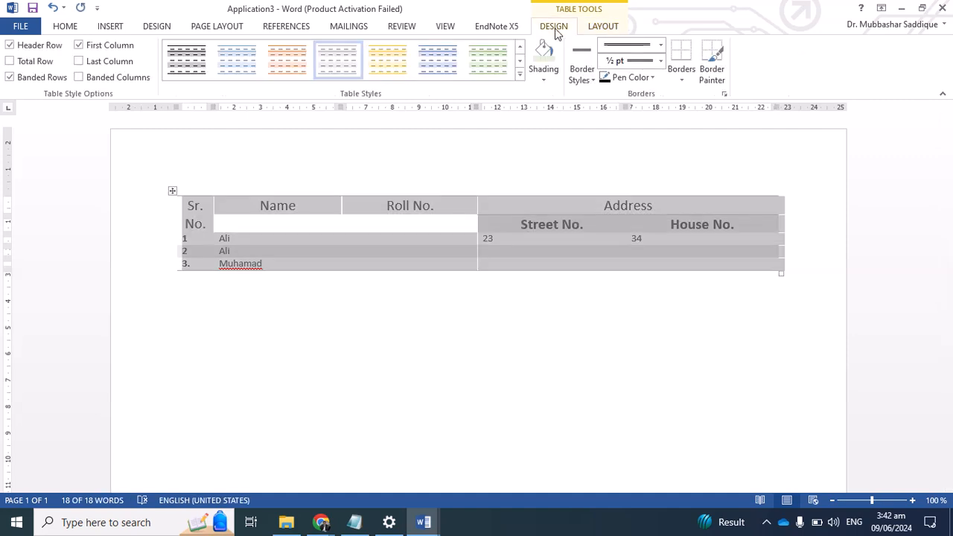
left_click(681, 80)
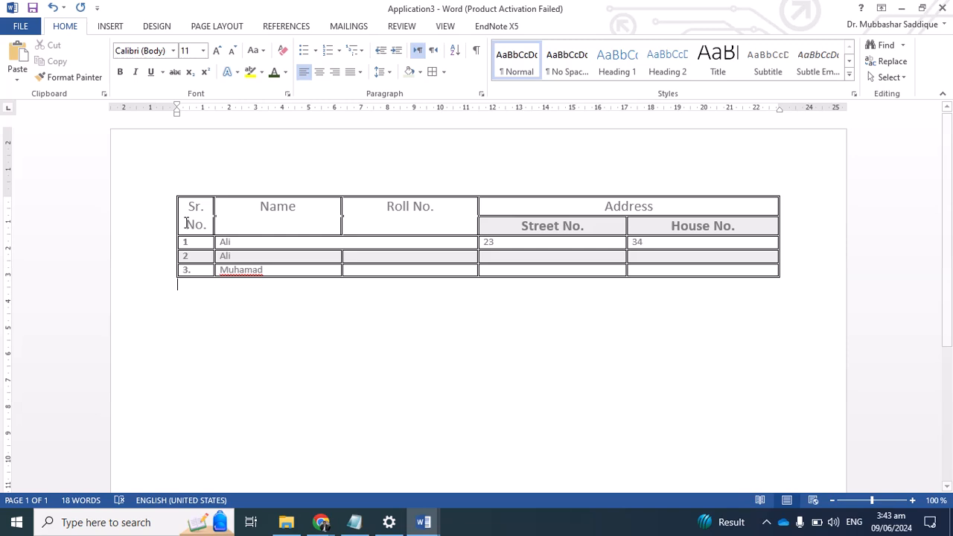
Step: Increase the height of the first data row to about 1.22 cm
left_click(529, 226)
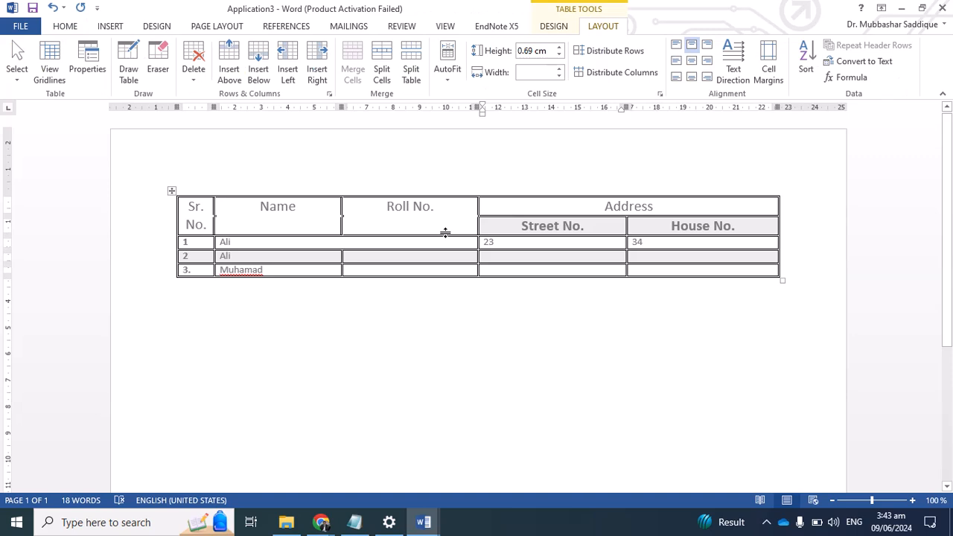
left_click_drag(445, 232, 231, 250)
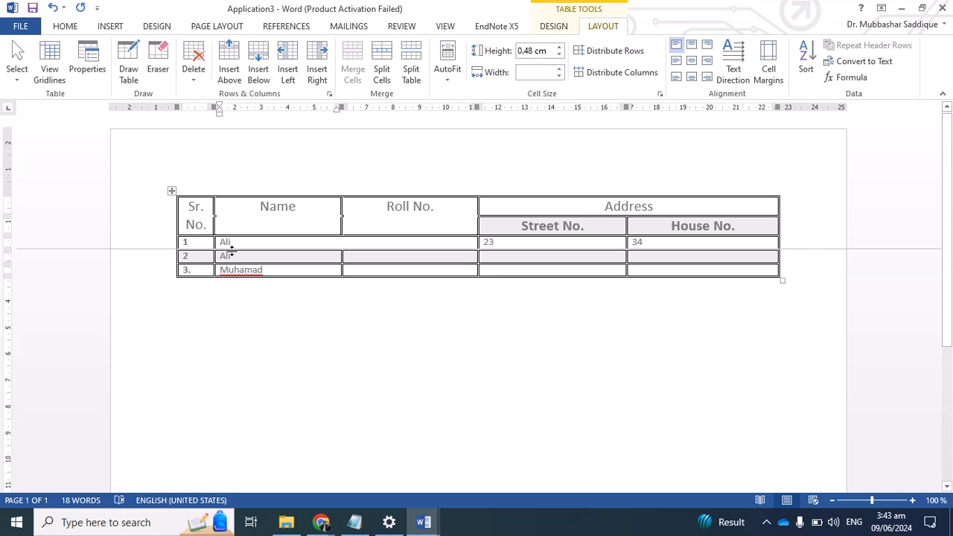
left_click_drag(231, 250, 270, 267)
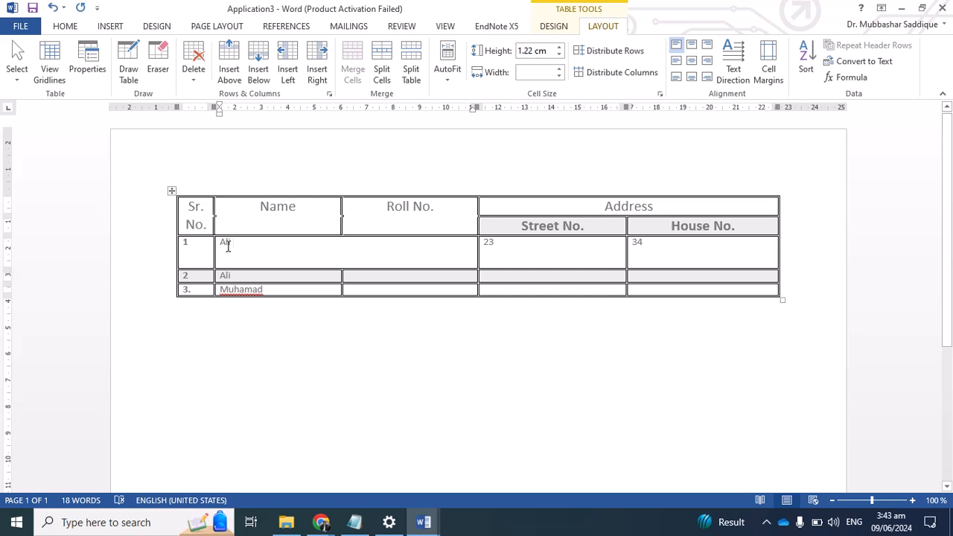
Step: Try centering the text of the merged name cell in the first data row, and settle on center-left alignment
triple_click(266, 258)
left_click(692, 61)
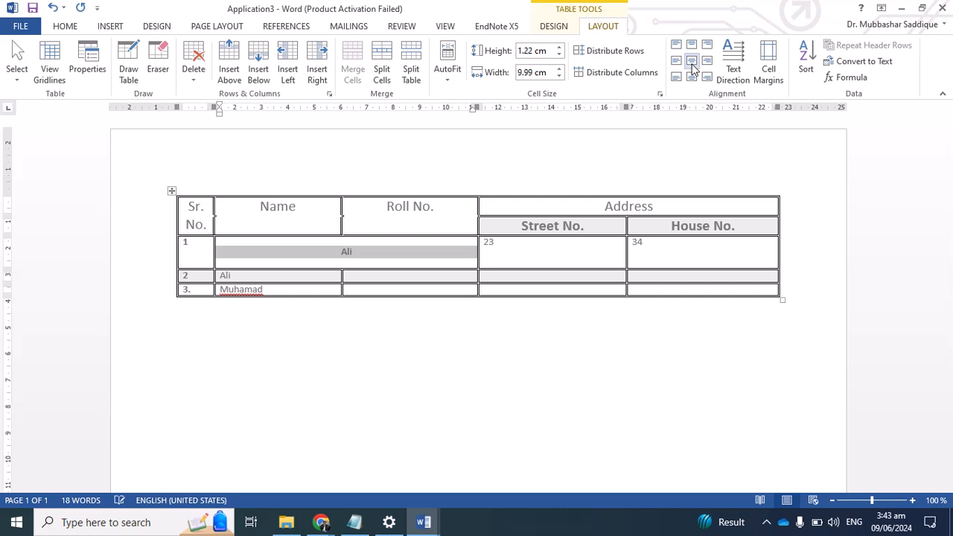
left_click(676, 60)
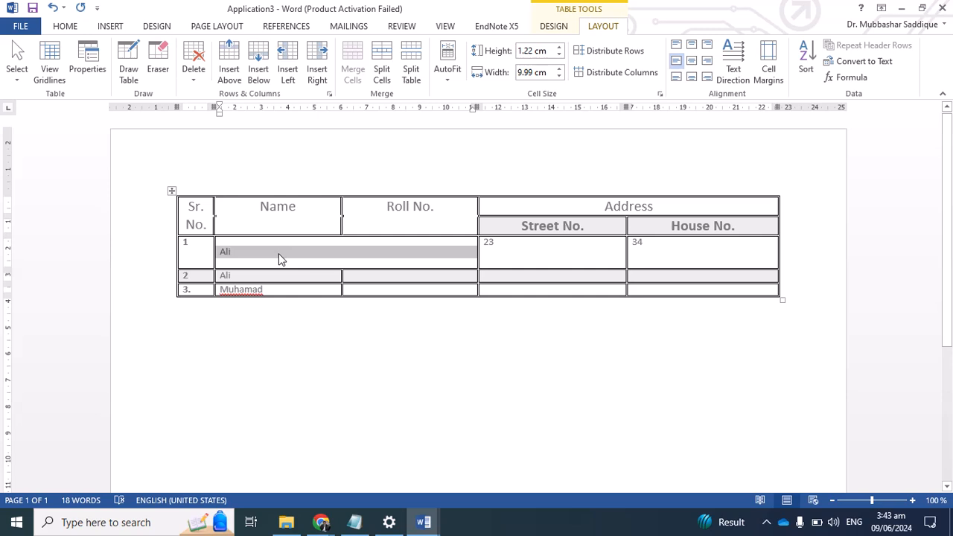
Step: Try bottom-center, bottom-right and bottom-left alignments on the merged name cell in the first data row, and return it to center-left
left_click(243, 240)
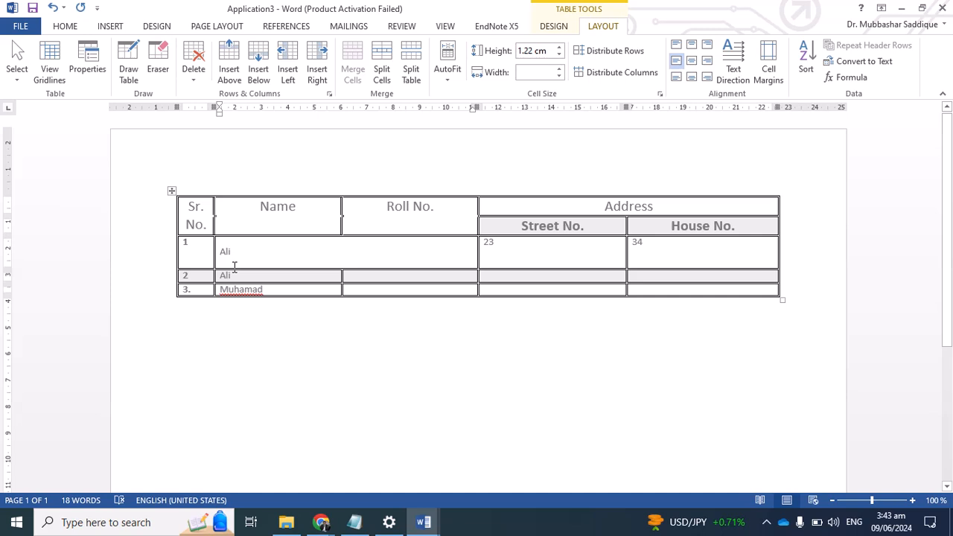
left_click(690, 77)
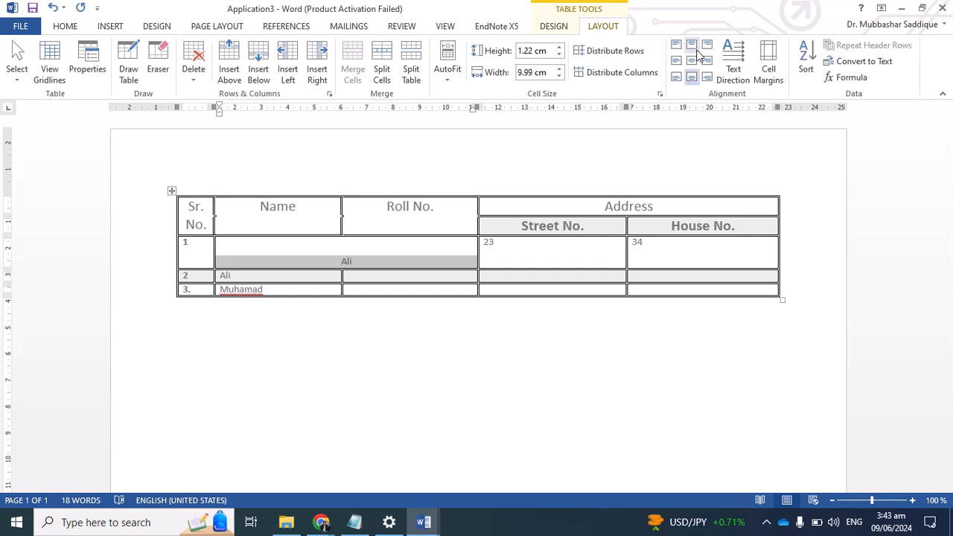
left_click(706, 77)
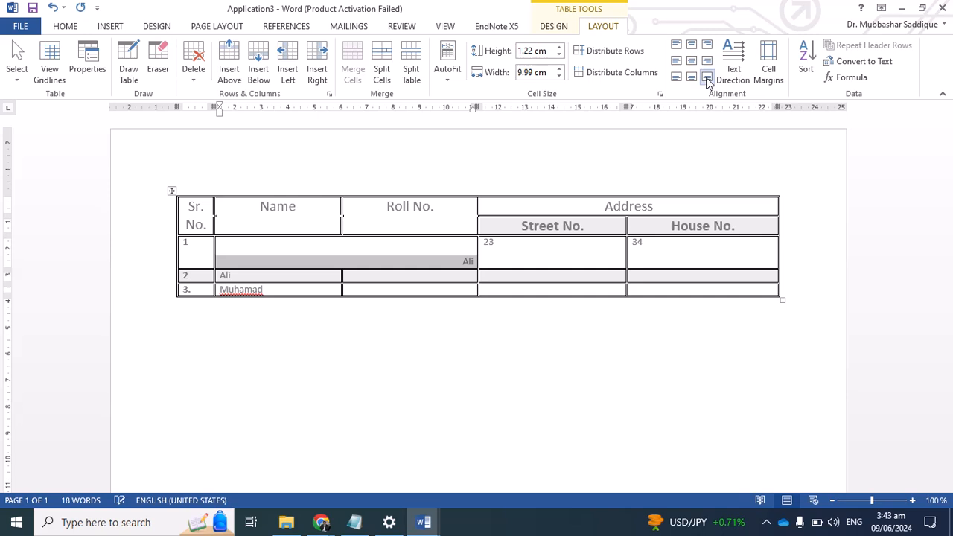
left_click(707, 50)
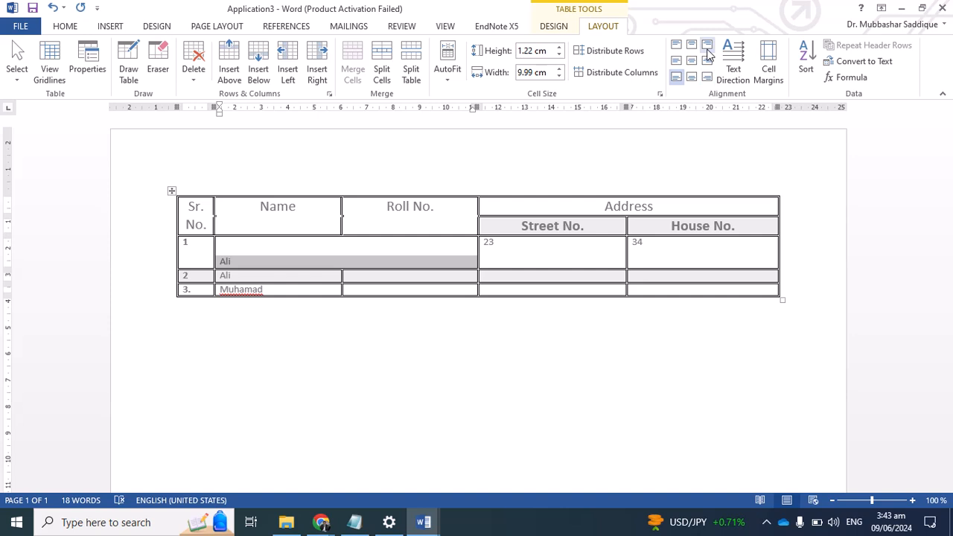
left_click(676, 60)
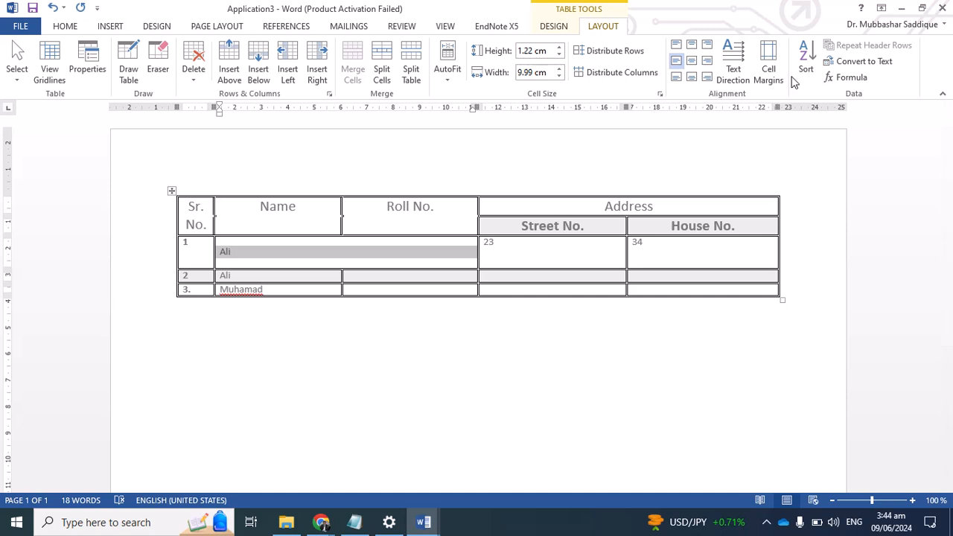
Step: Rotate the second data row's name text to vertical with center-left alignment, and narrow the Name column to about 2.08 cm
left_click(252, 277)
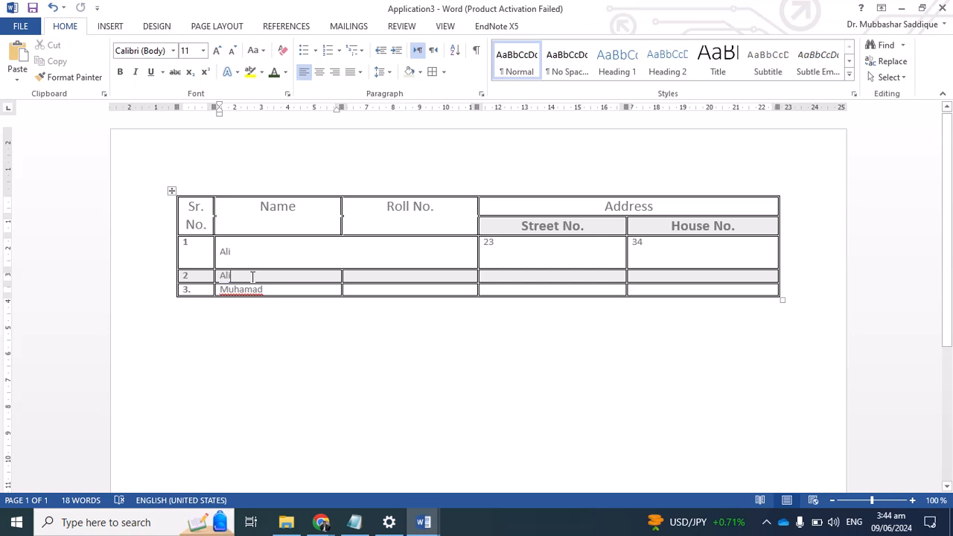
left_click(603, 26)
left_click(733, 67)
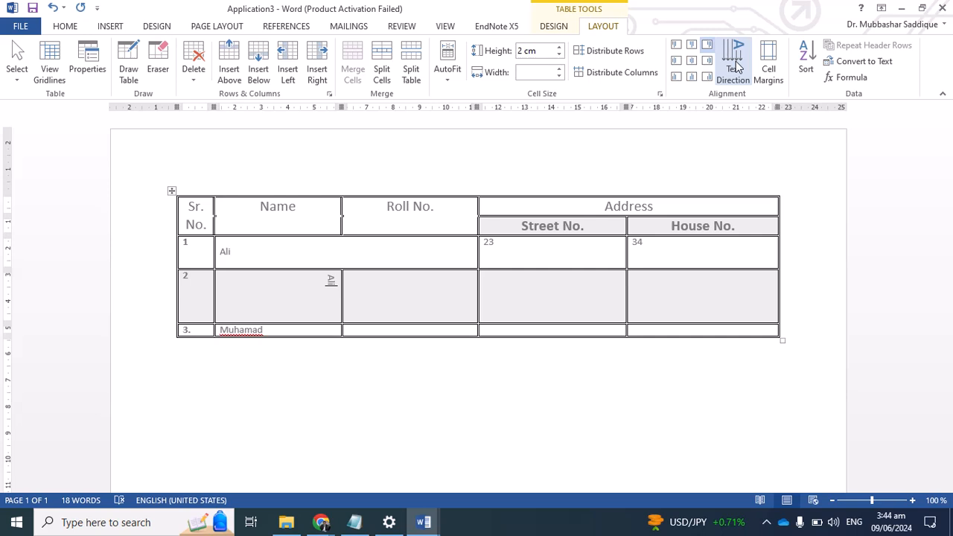
left_click(676, 65)
left_click_drag(341, 228, 287, 229)
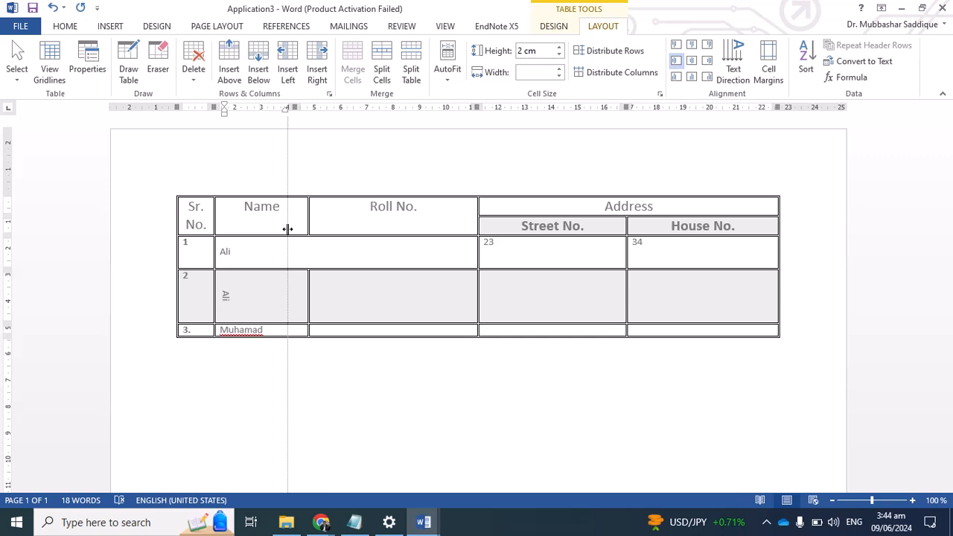
left_click_drag(287, 230, 269, 229)
Step: Rotate the third data row's name text to vertical and align it center-left
left_click_drag(250, 296, 238, 345)
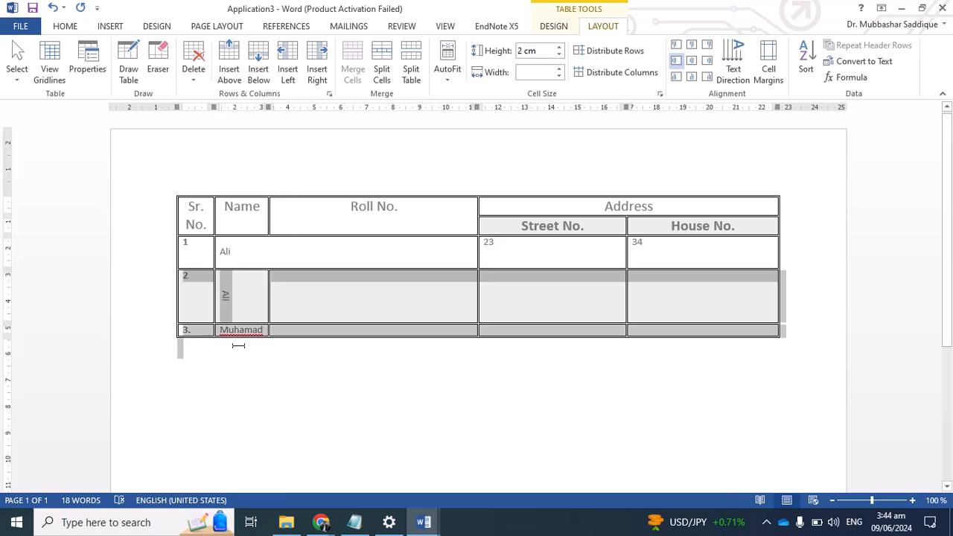
left_click(734, 60)
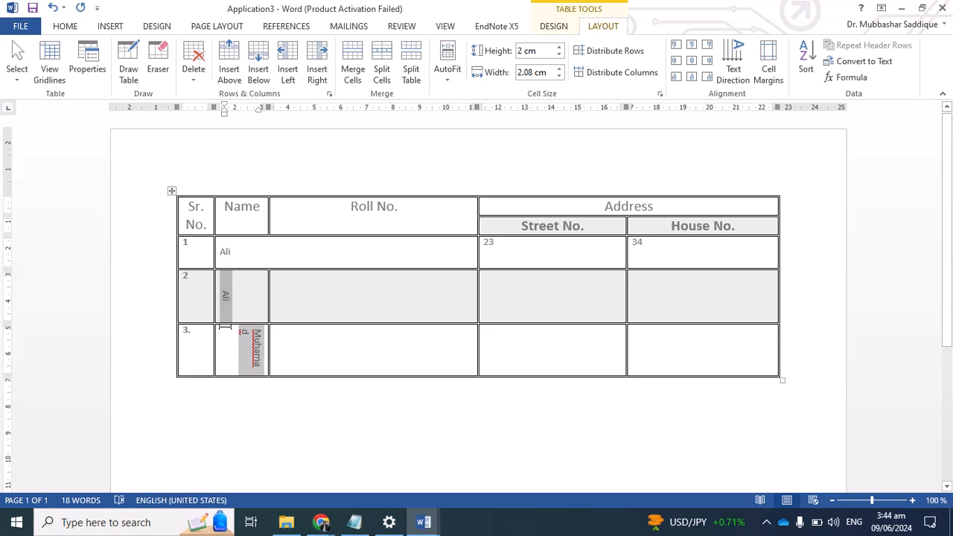
left_click(260, 378)
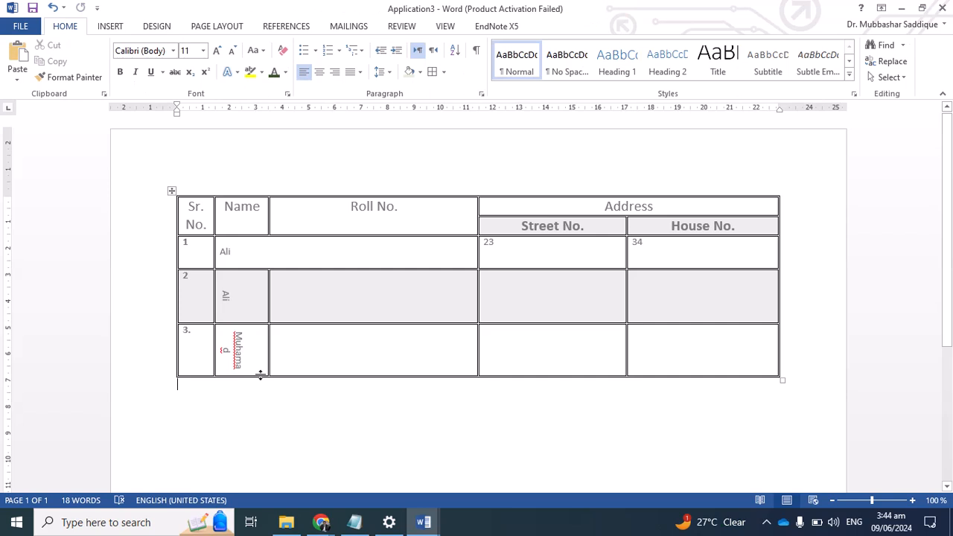
Step: Increase the third data row's height to about 2.14 cm and narrow the Name column slightly more
left_click_drag(260, 375, 260, 381)
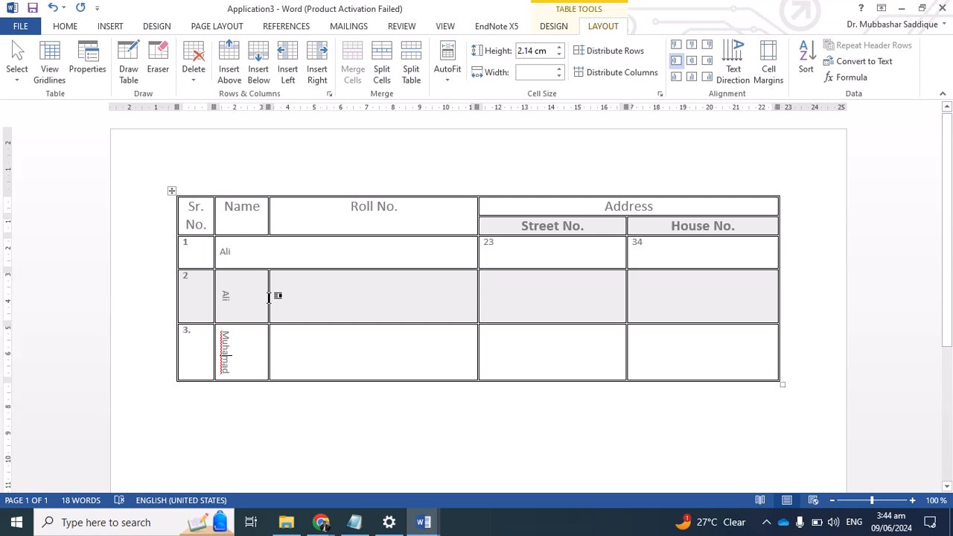
left_click_drag(269, 297, 262, 296)
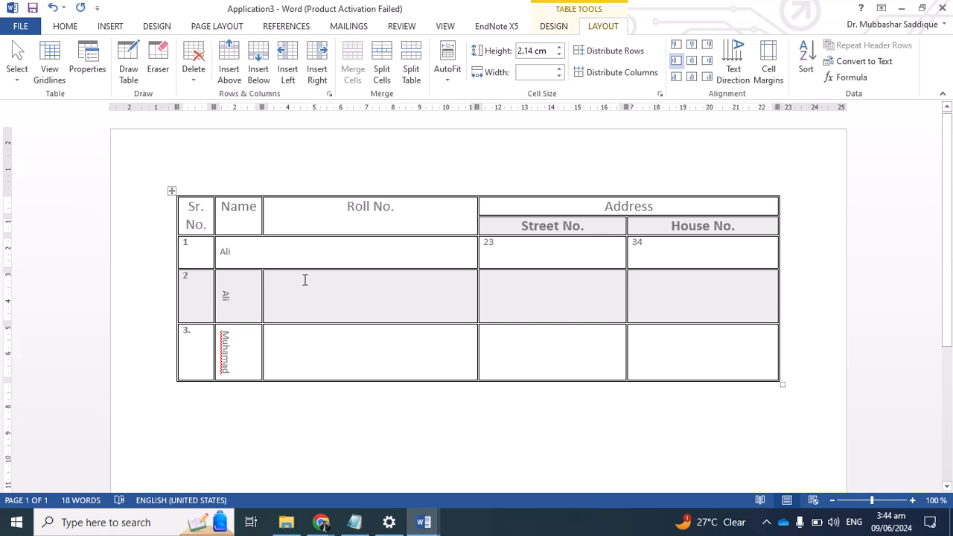
Step: Select the whole table and AutoFit its columns to their contents
left_click(304, 280)
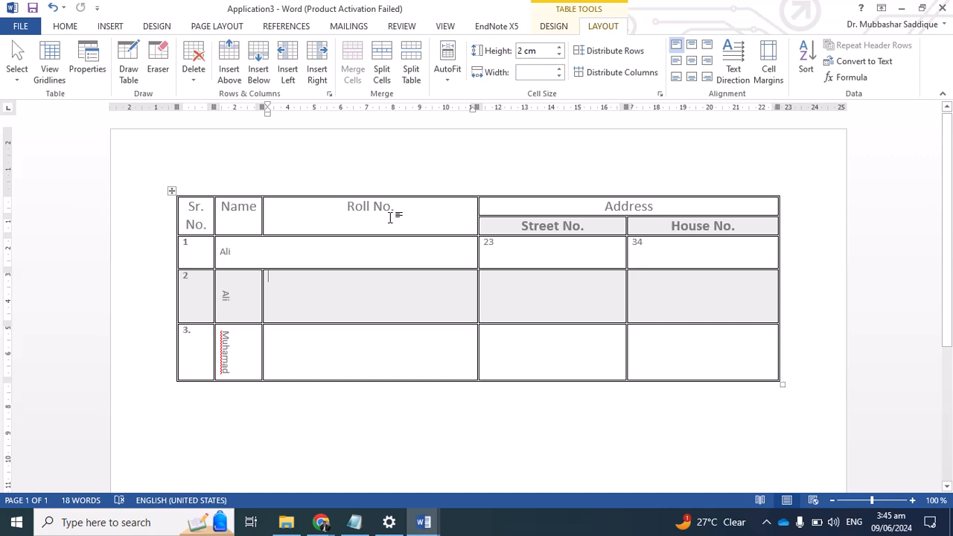
key("ctrl+a")
left_click(446, 71)
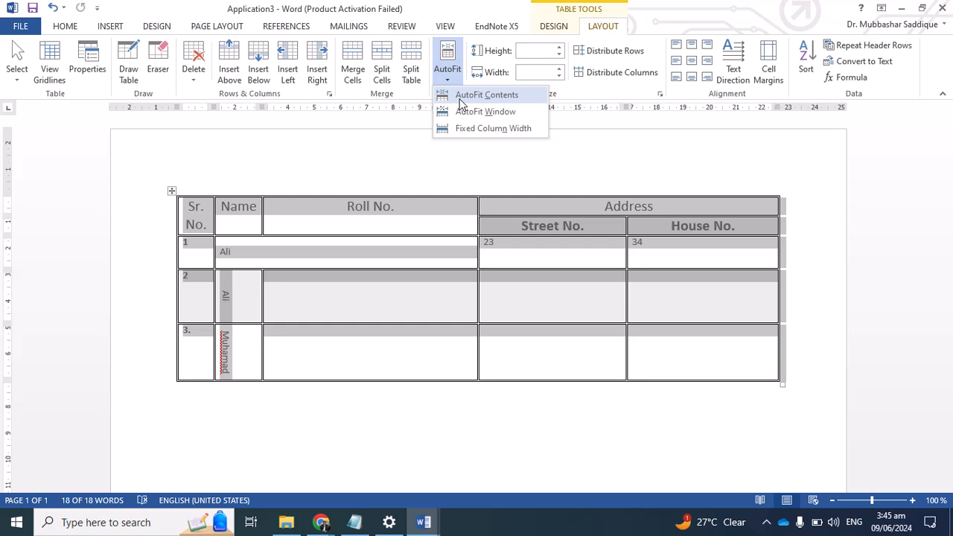
left_click(460, 96)
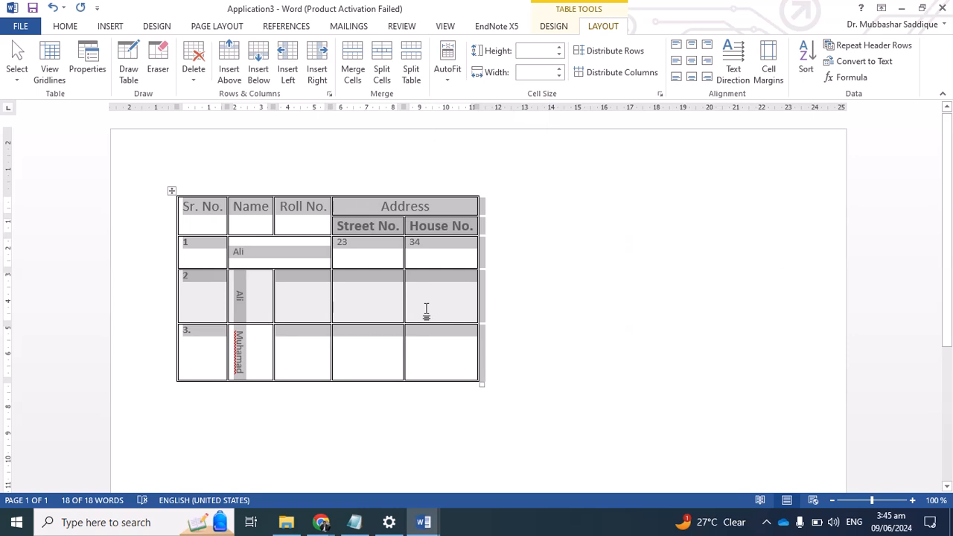
left_click(460, 251)
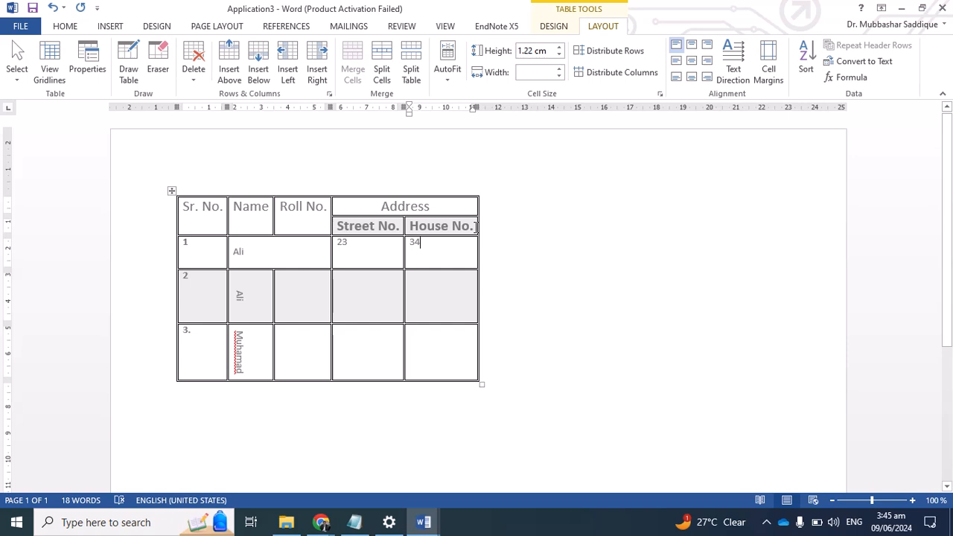
Step: Extend the House No. column heading so that it reads "House No. with address"
left_click(474, 227)
type("with ad")
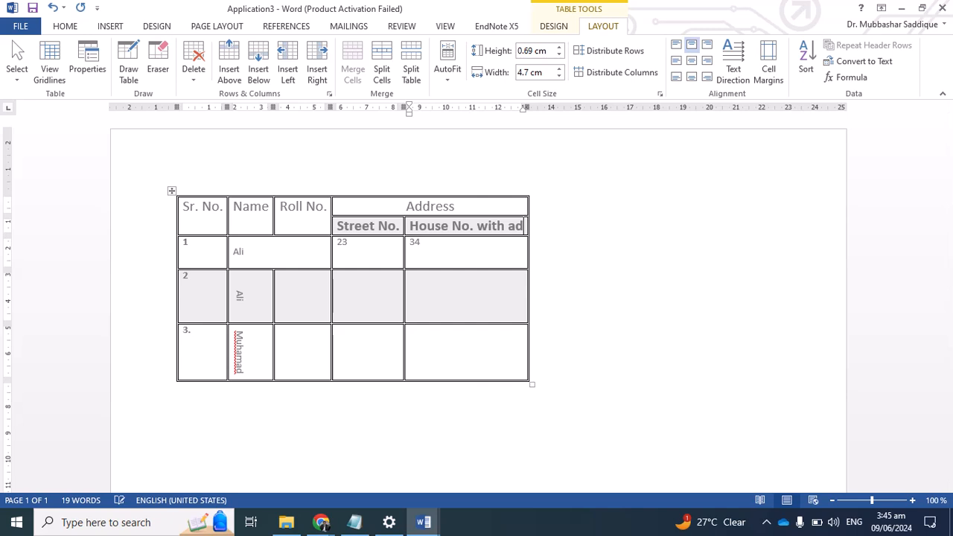
type("dress")
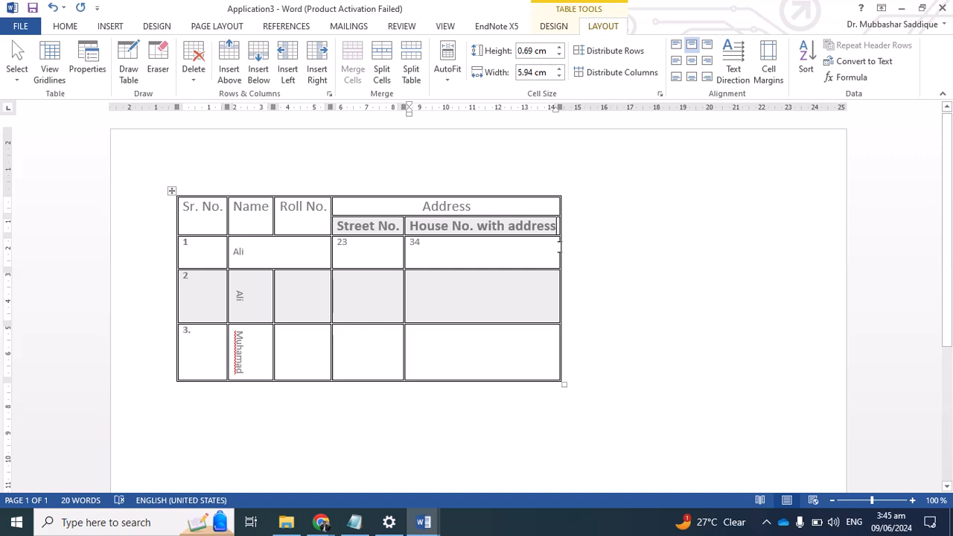
Step: Set the whole table to fixed column widths and add "of" to the end of the "House No. with address" heading
key("ctrl+a")
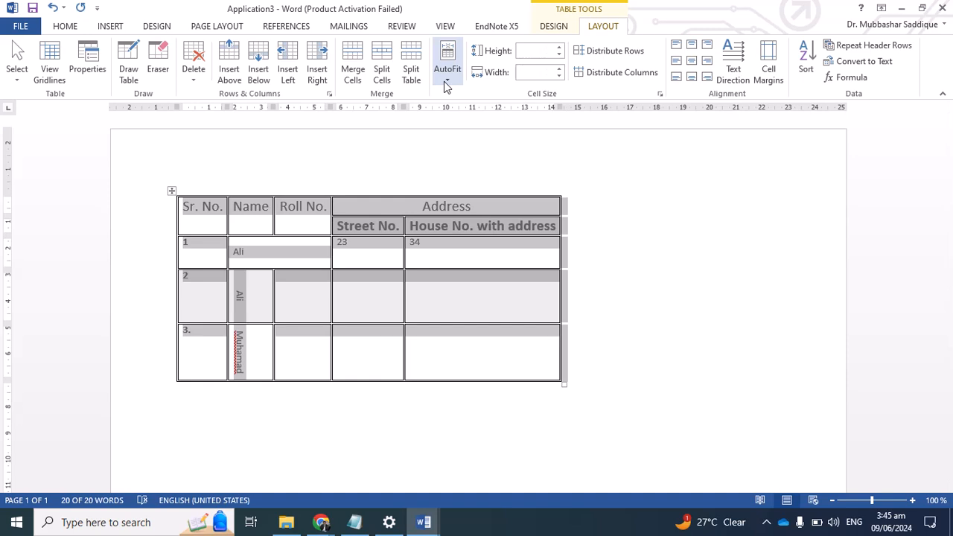
left_click(556, 226)
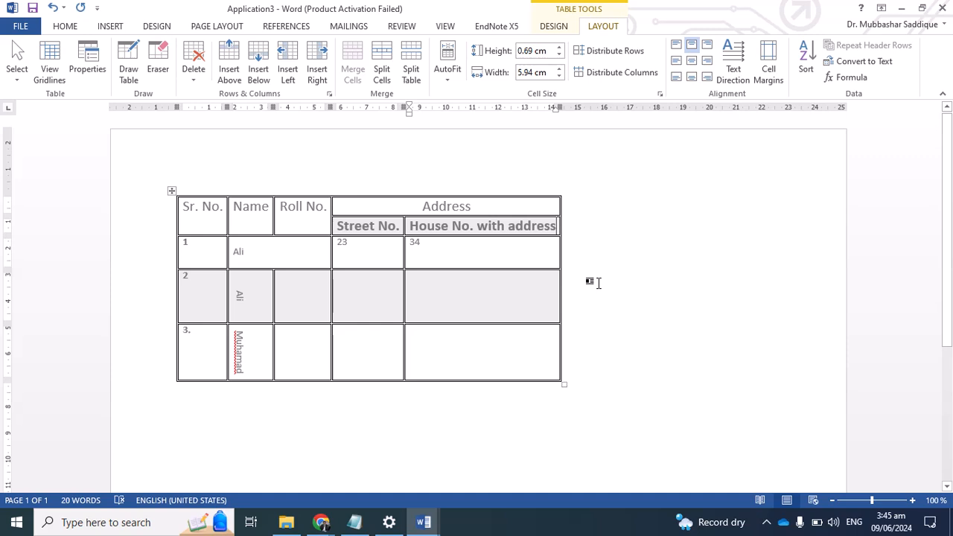
type("of")
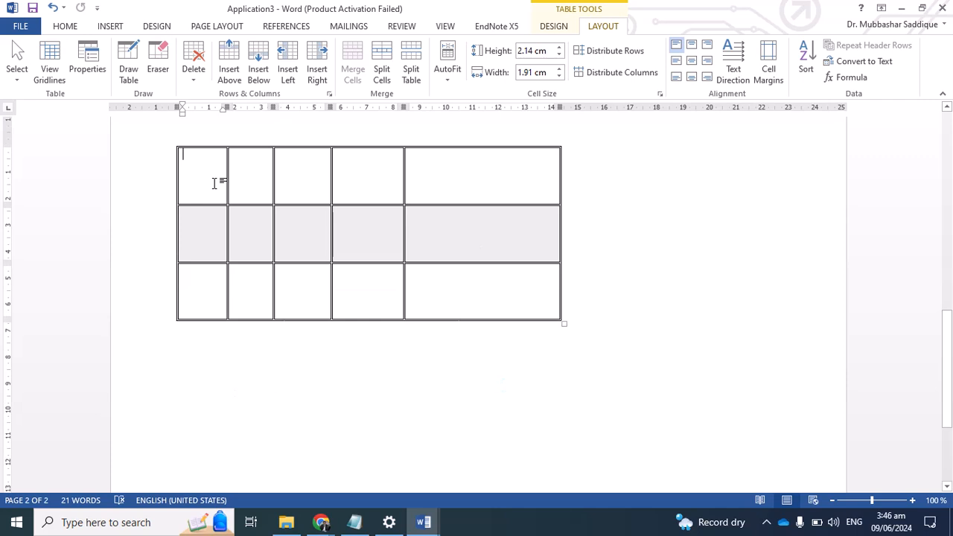
Step: Set the table's two heading rows to repeat at the start of every page
scroll(236, 383, "up", 3)
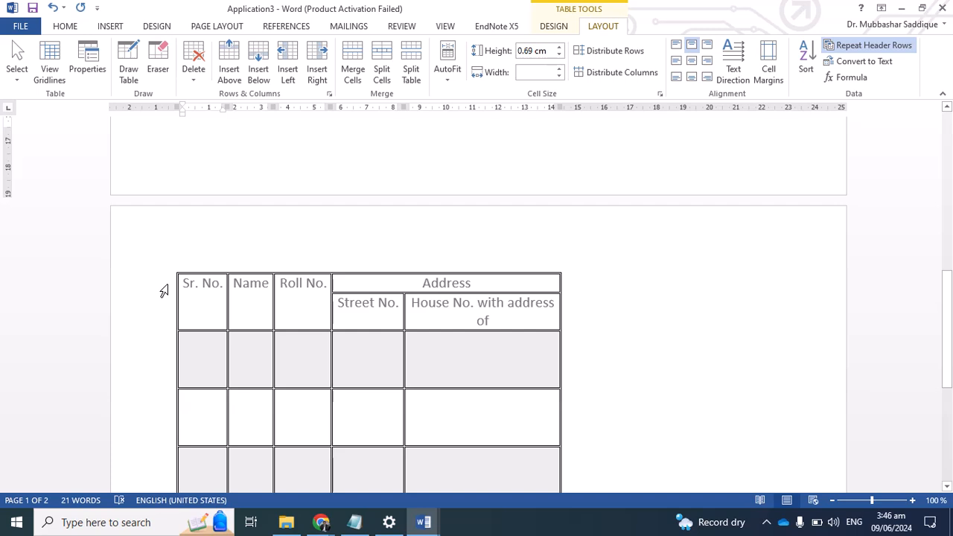
scroll(163, 291, "down", 5)
left_click(501, 325)
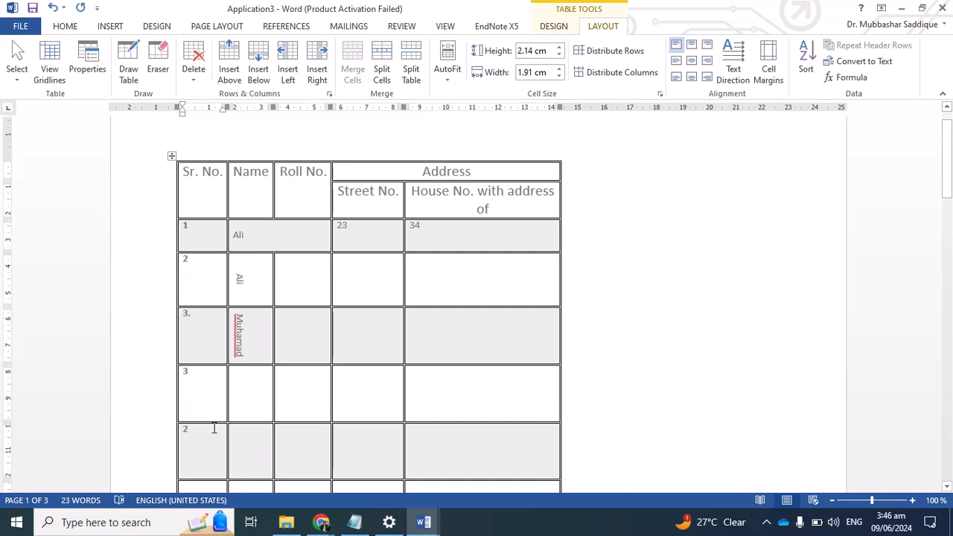
Step: Enter 3 as the next row's Sr. No. and sort the numbered rows by Column 1 as numbers, ascending, with no header row
key("Down")
type("3")
left_click_drag(195, 211, 177, 462)
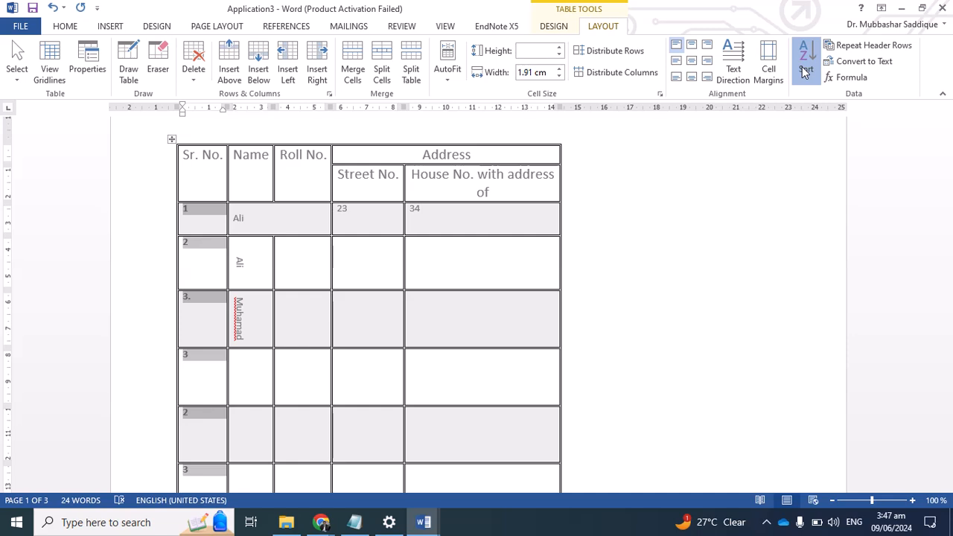
left_click(804, 72)
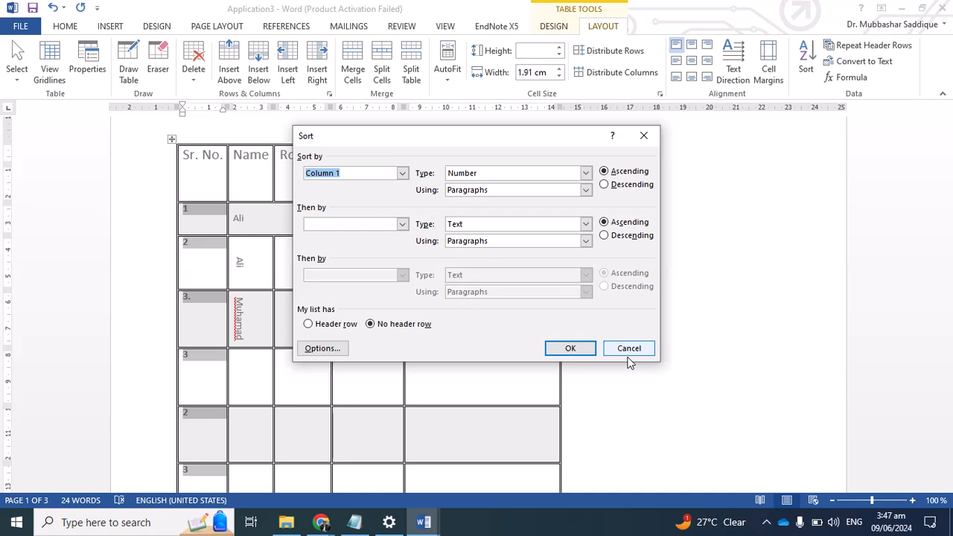
left_click(568, 347)
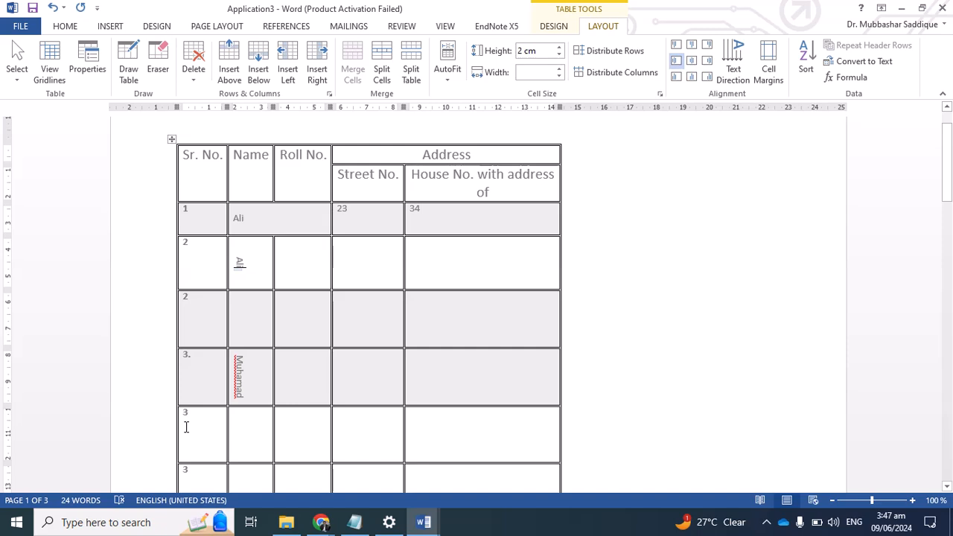
Step: Place the cursor in the second data row's house number cell and save the document
scroll(186, 426, "down", 2)
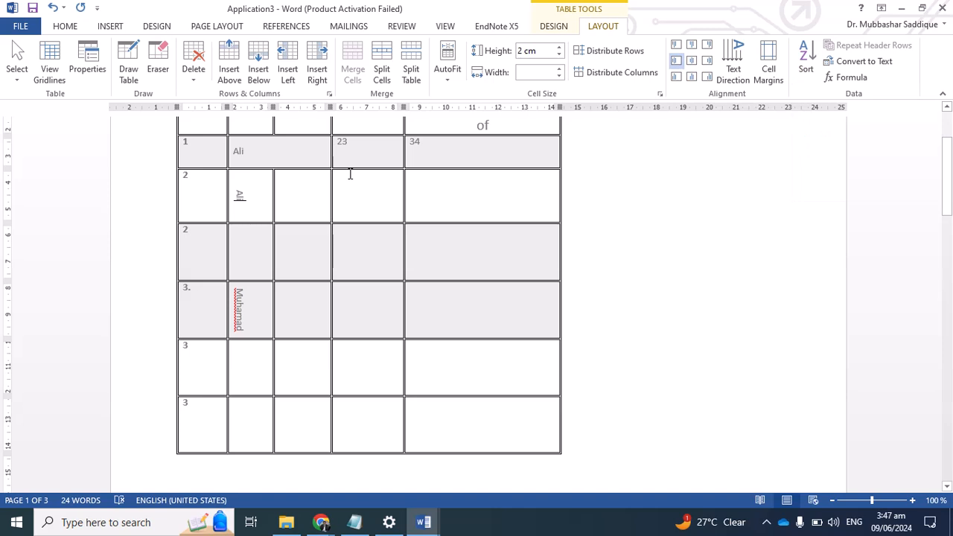
left_click(433, 192)
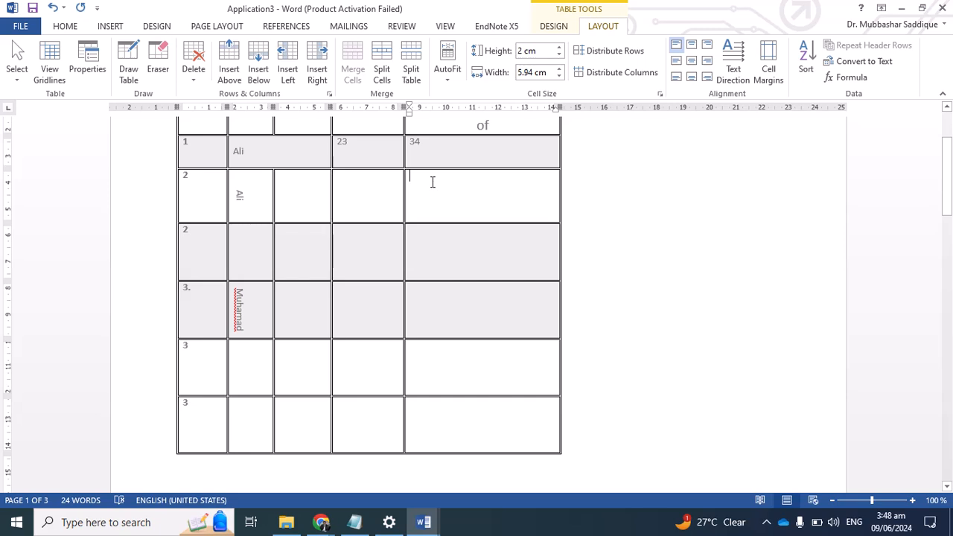
key("ctrl+s")
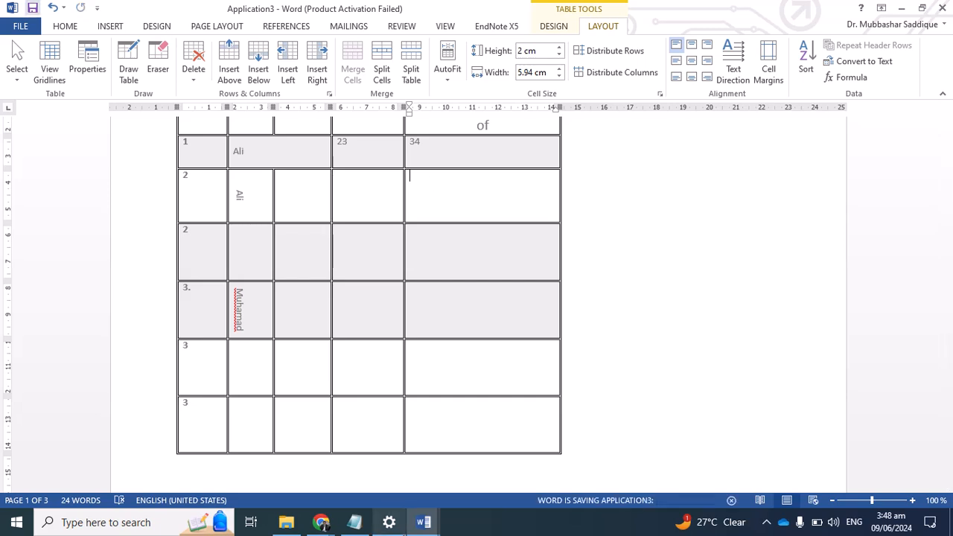